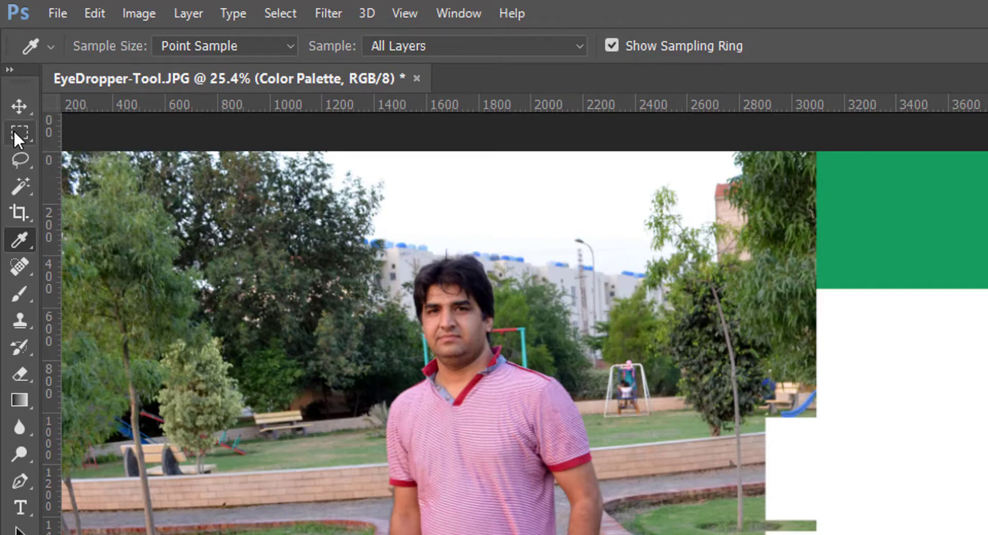
Step: Show the flyout of tools grouped with the Eyedropper in the toolbar
right_click(27, 233)
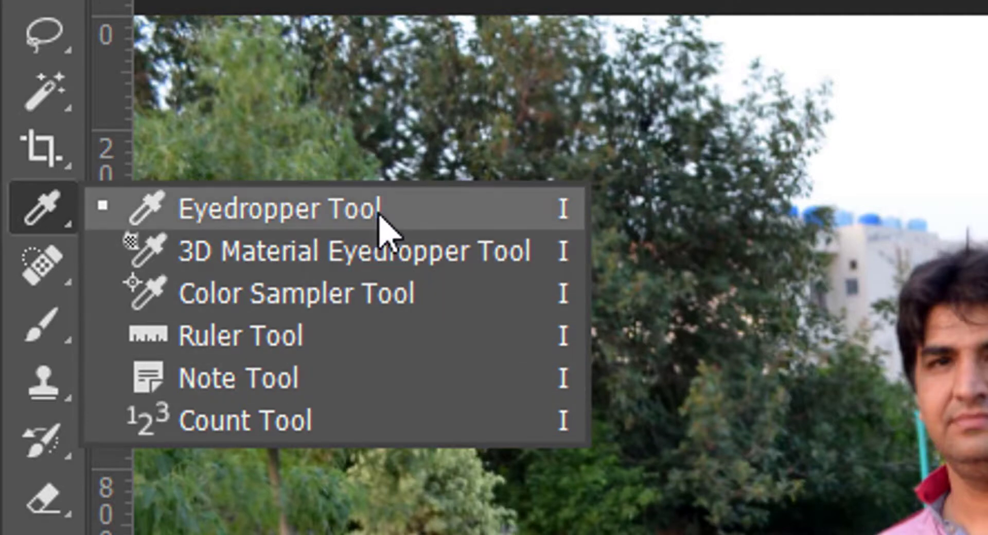
Step: Cycle through the Eyedropper group with Shift+I and leave the plain Eyedropper Tool active
left_click(50, 214)
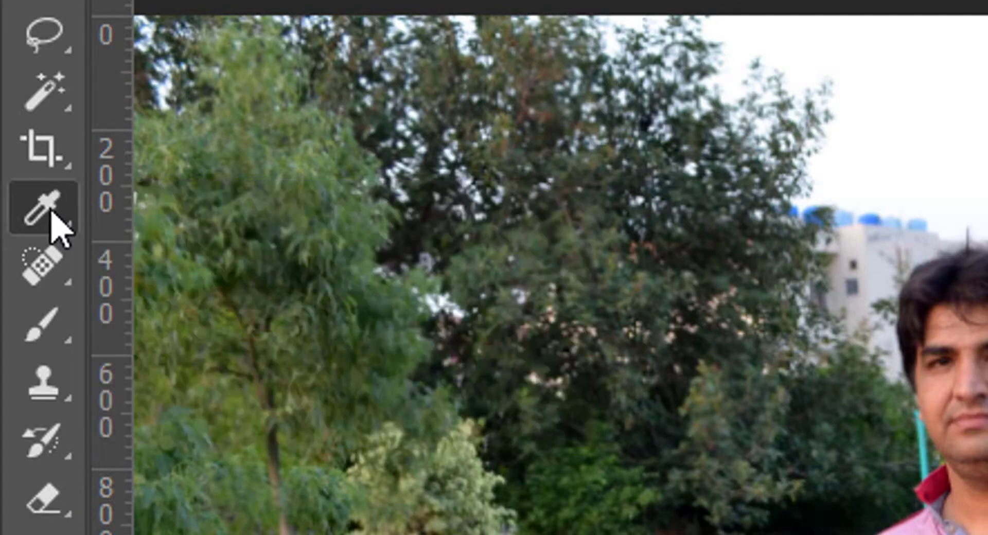
key("shift+i")
key("shift+i")
key("shift+i")
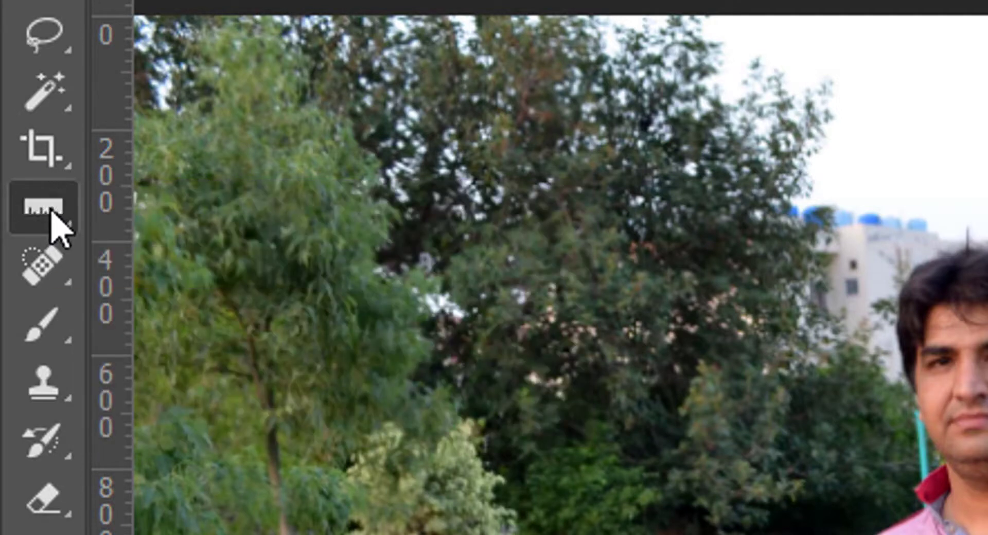
key("shift+i")
key("shift+i")
key("shift+i")
key("shift+i")
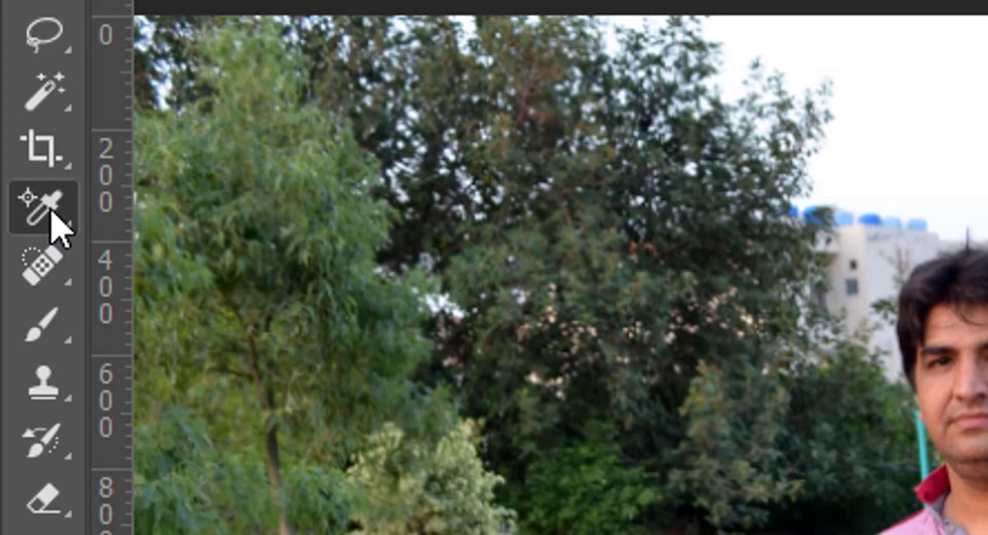
key("shift+i")
key("shift+i")
key("shift+i")
key("shift+i")
key("shift+i")
key("shift+i")
key("shift+i")
key("shift+i")
key("shift+i")
key("shift+i")
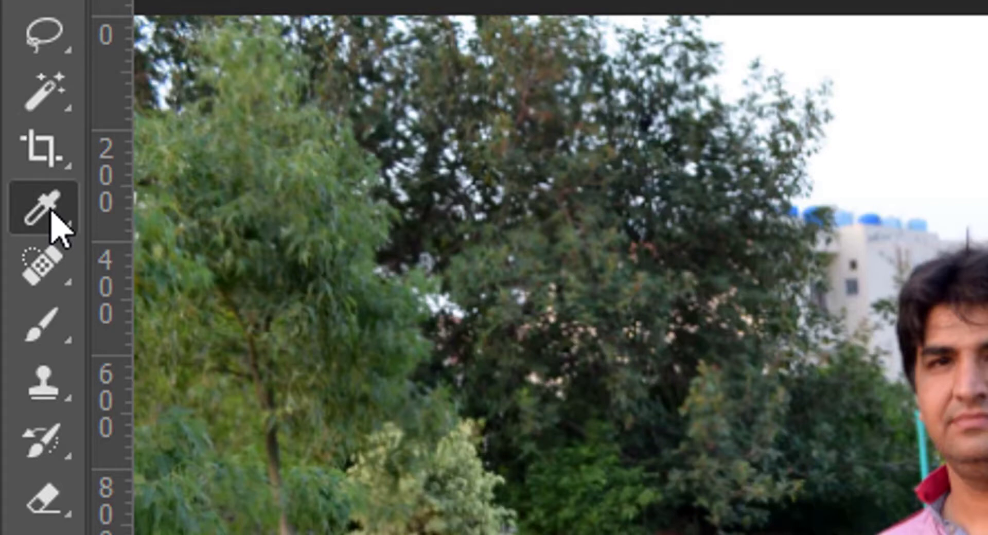
right_click(51, 213)
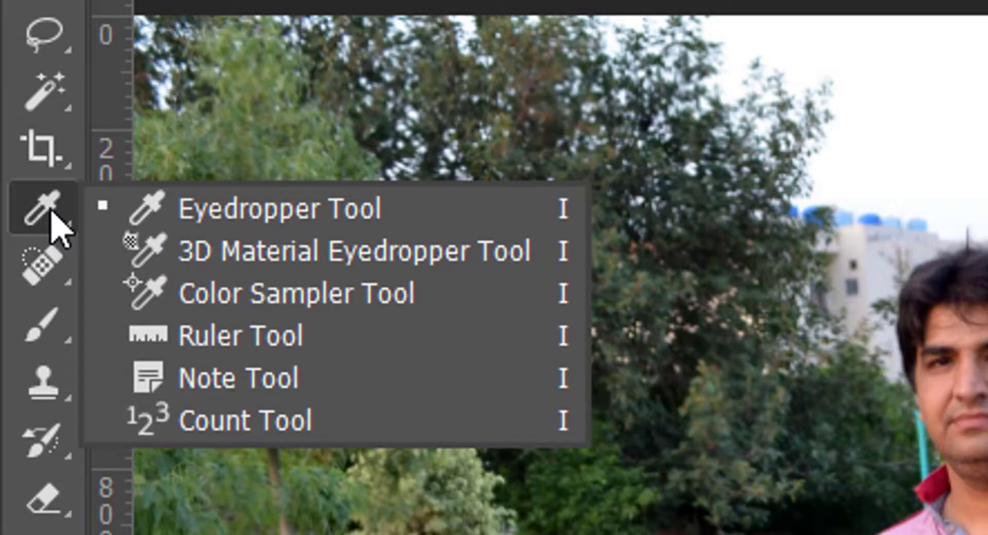
left_click(34, 211)
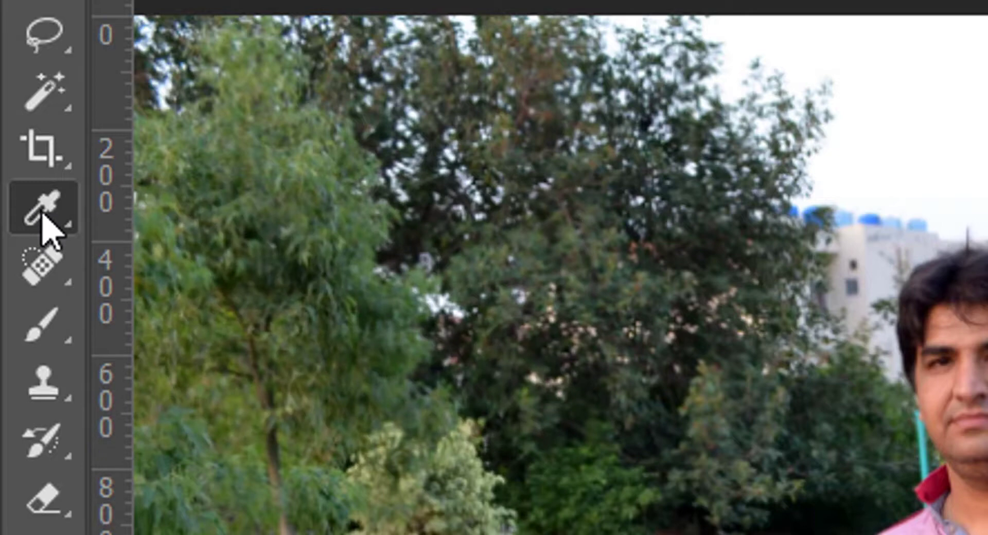
right_click(42, 215)
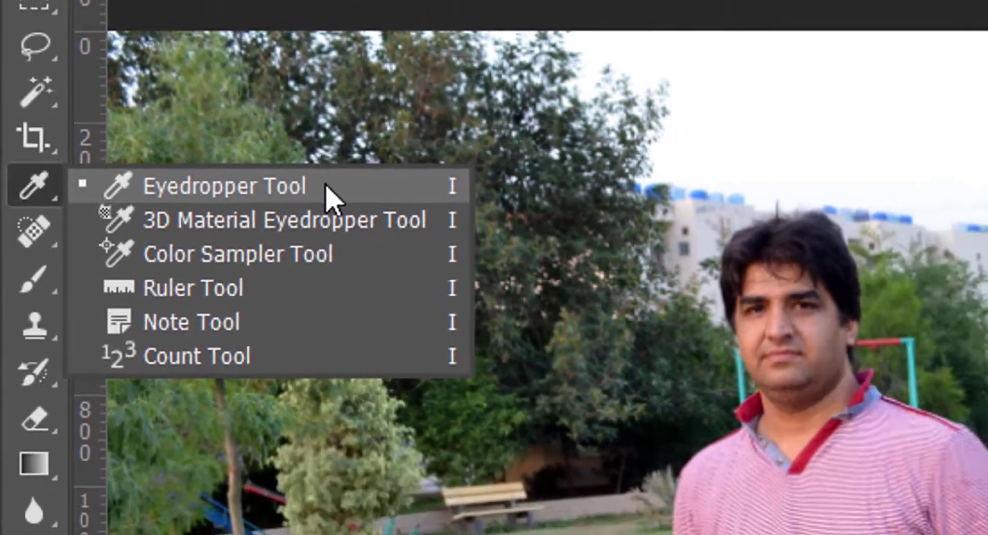
left_click(384, 201)
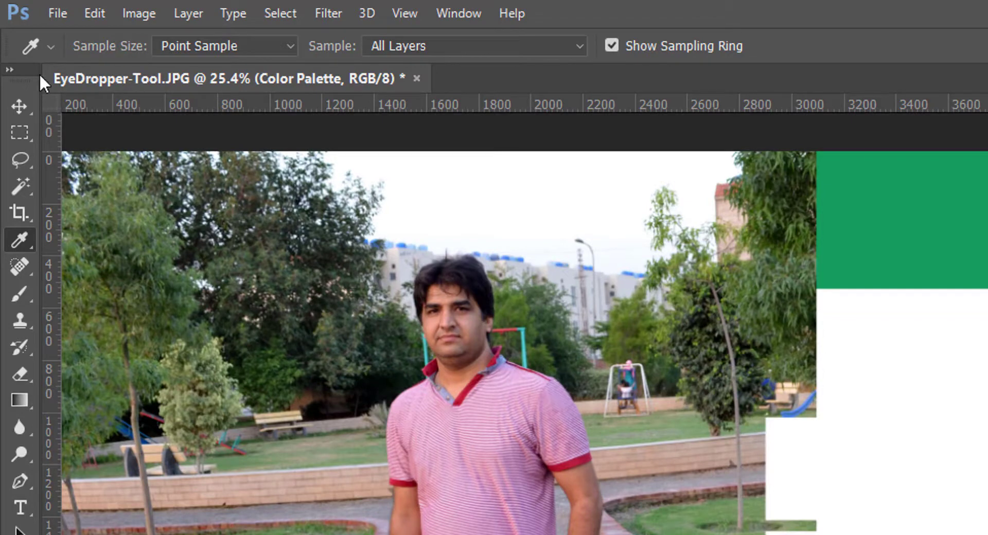
left_click(51, 46)
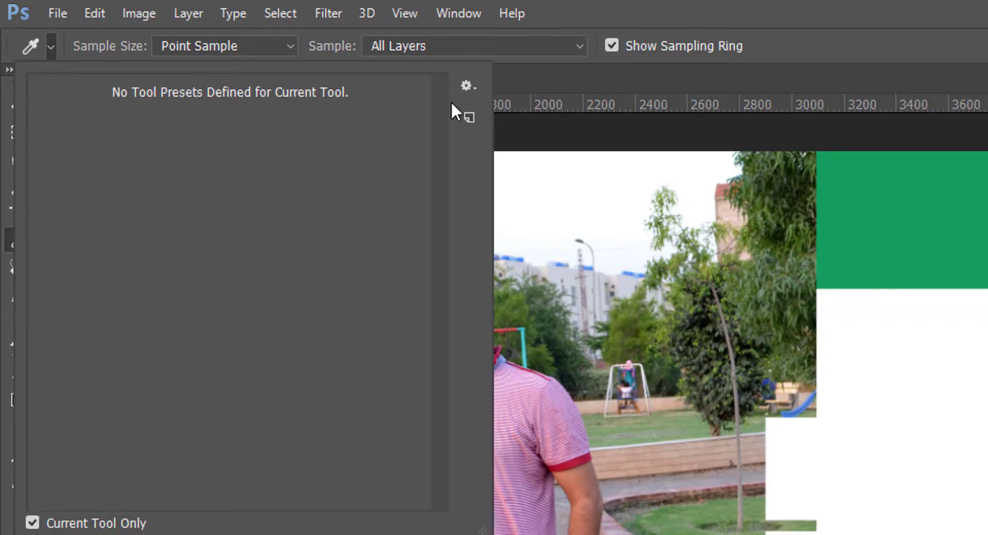
left_click(469, 88)
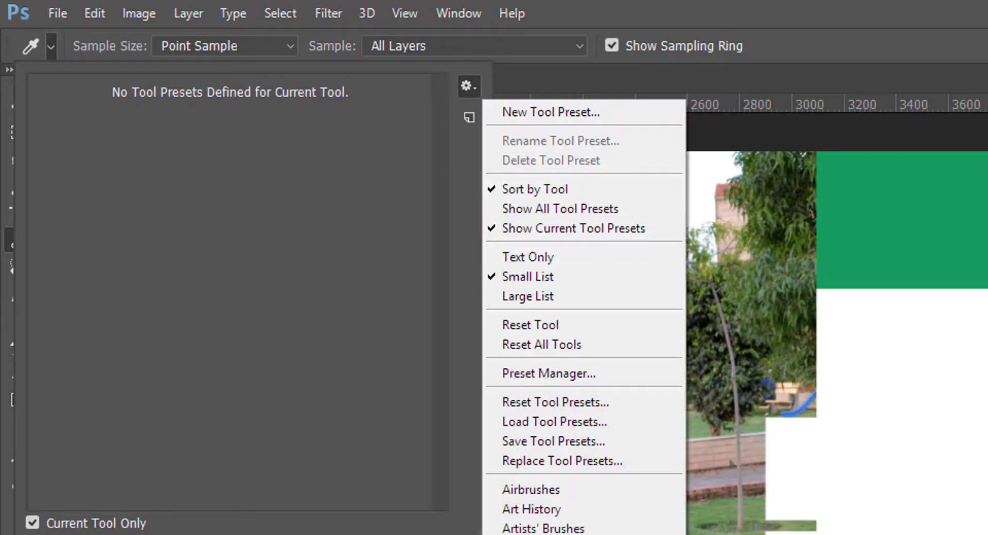
left_click(476, 129)
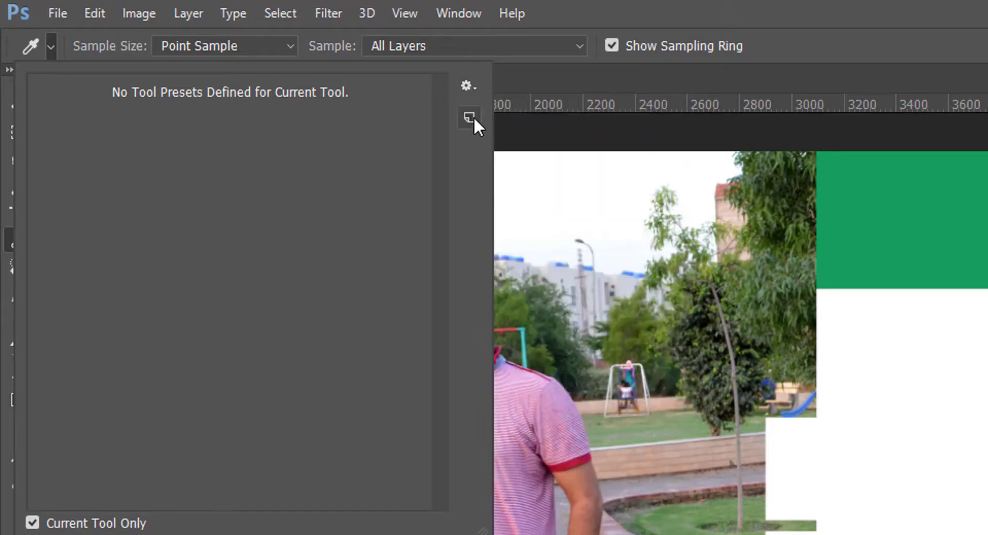
left_click(470, 117)
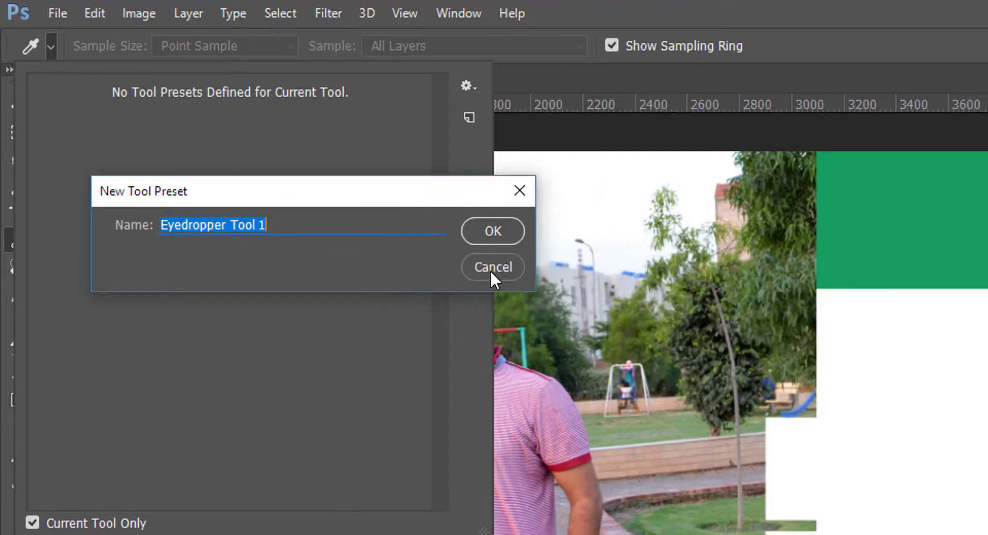
left_click(490, 267)
left_click(532, 107)
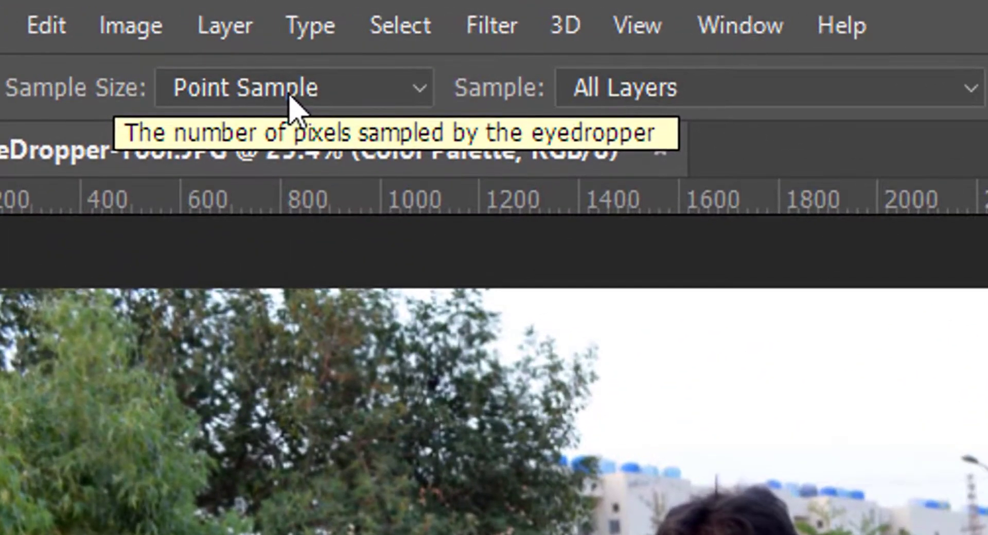
Step: Leave Sample Size unchanged and zoom into the tree foliage to 3200%
left_click(289, 95)
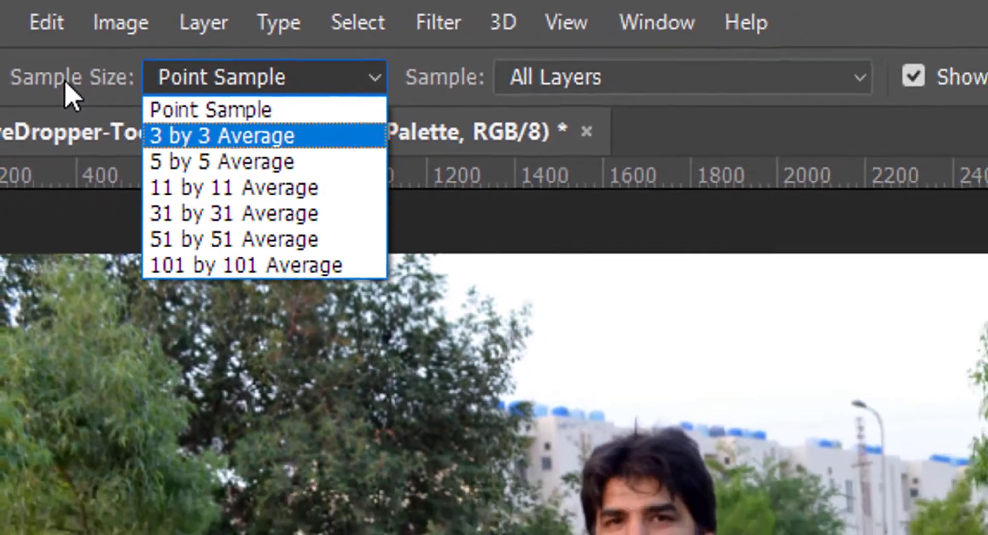
left_click(72, 105)
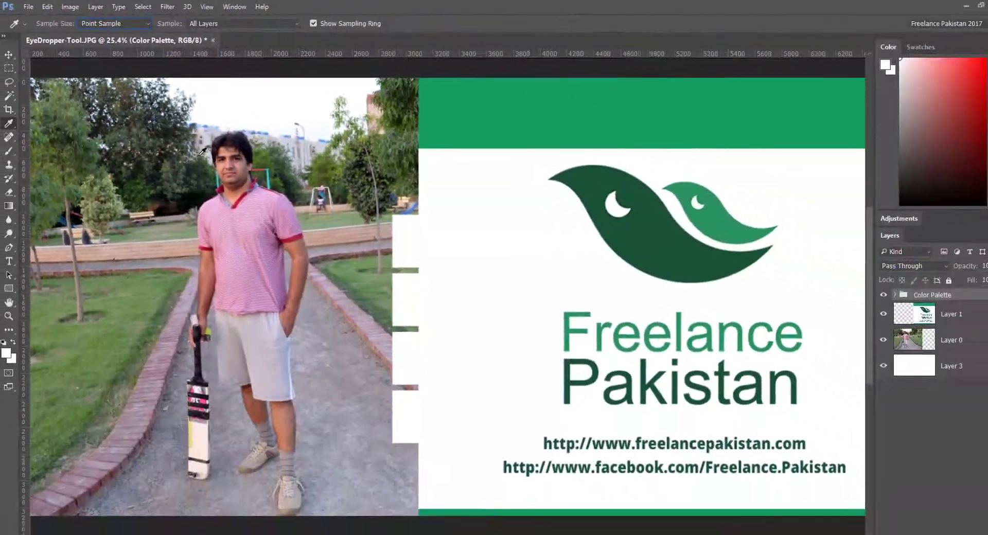
scroll(260, 193, "up", 3)
scroll(260, 193, "up", 10)
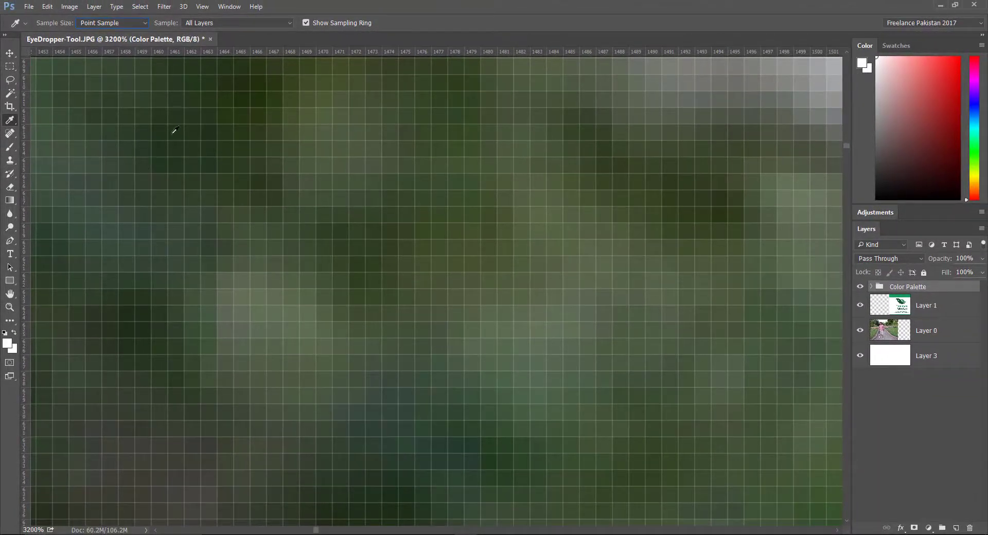
left_click(115, 22)
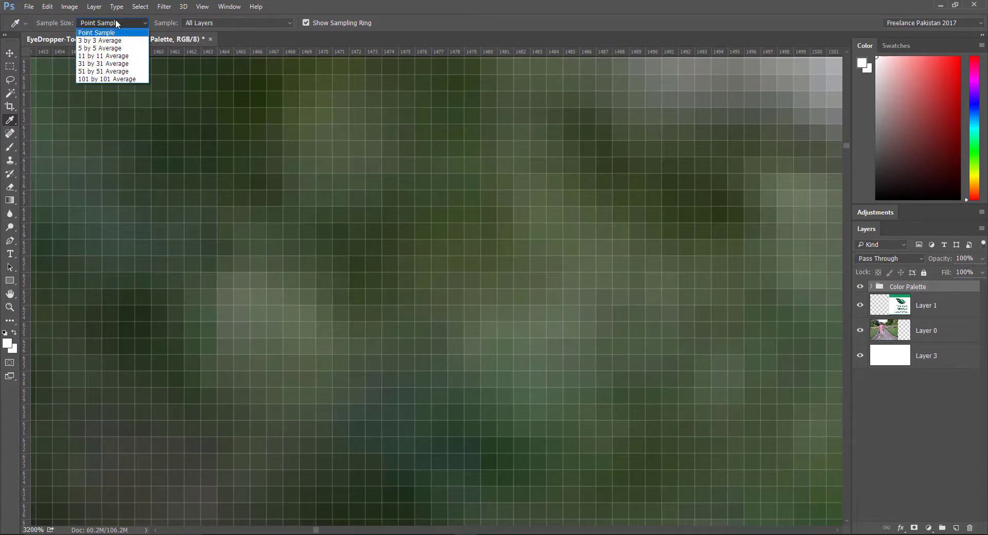
left_click(115, 20)
left_click(117, 23)
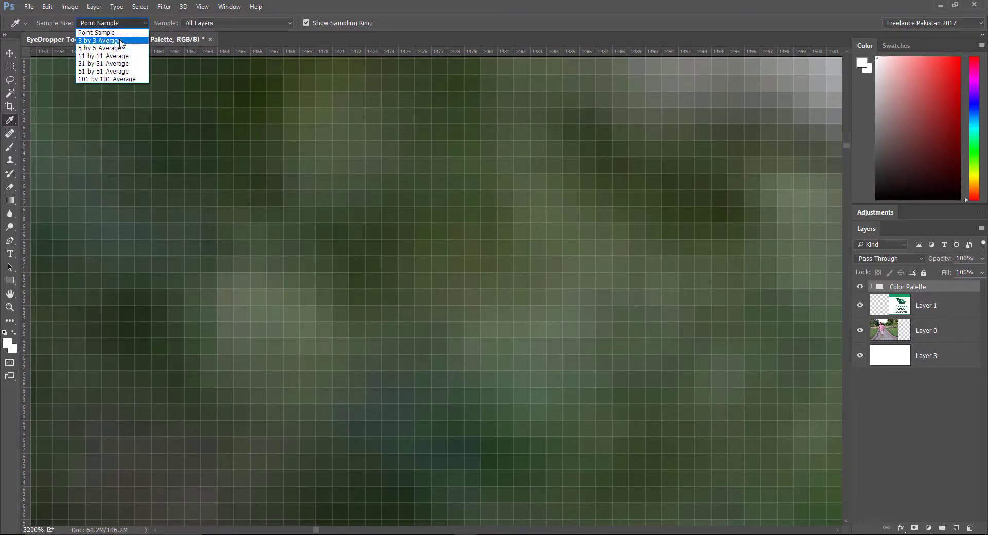
left_click(121, 41)
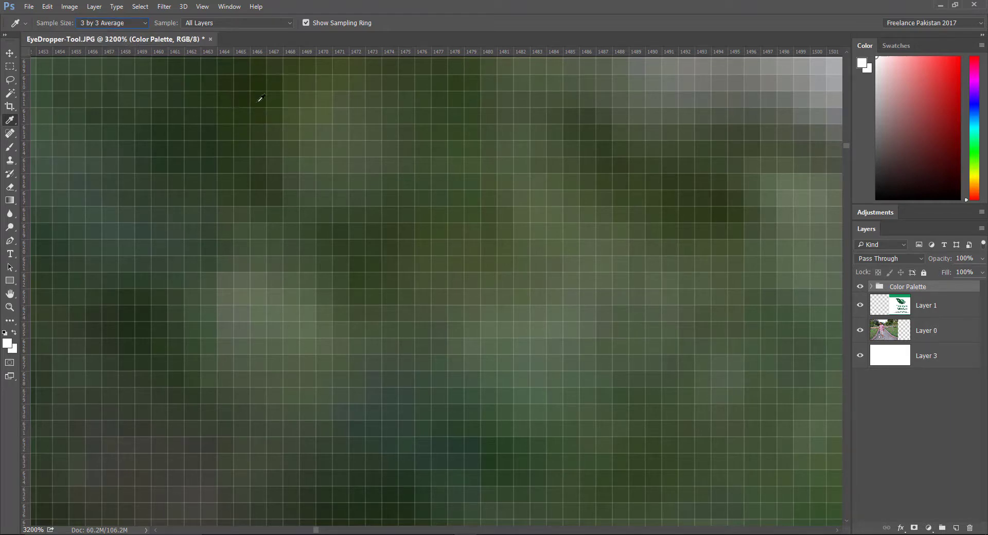
left_click(106, 23)
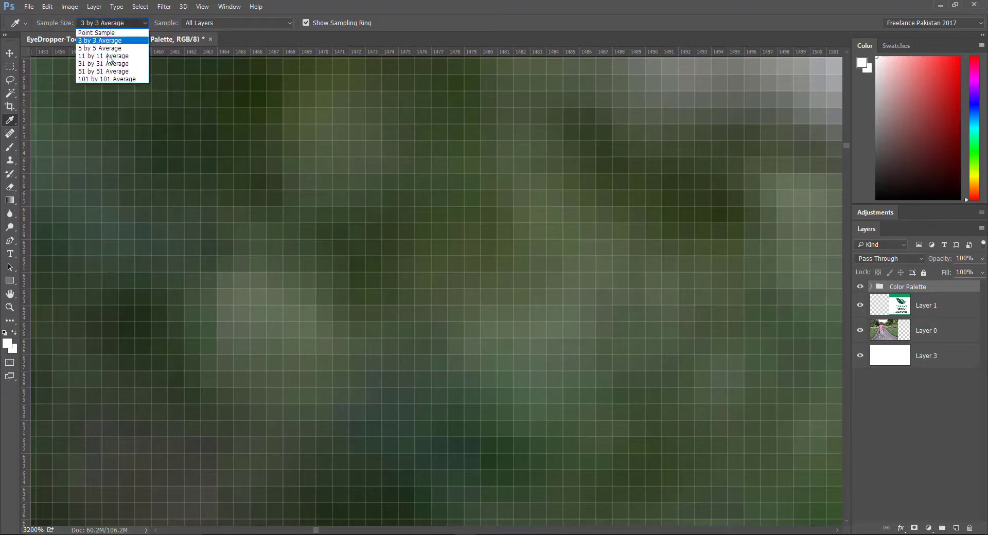
left_click(104, 78)
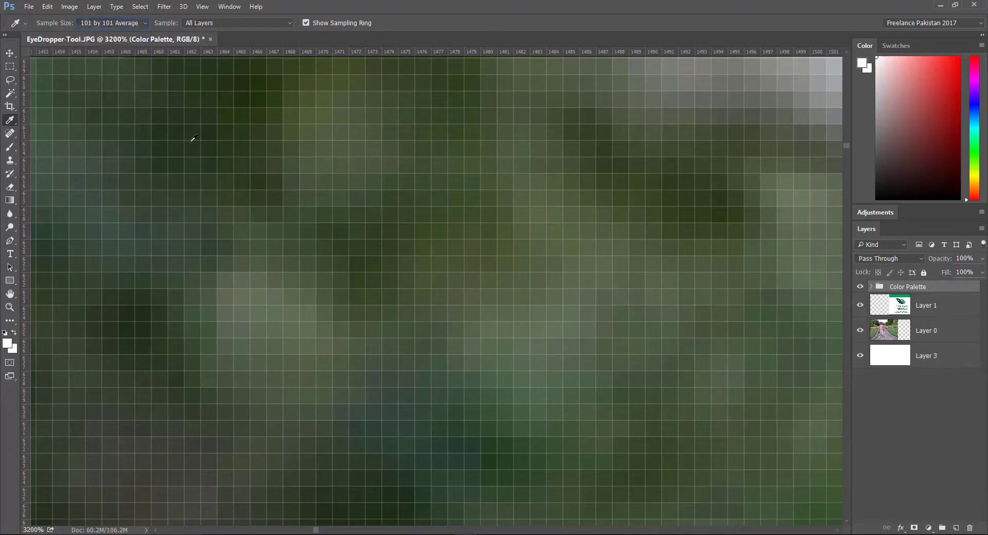
left_click(105, 23)
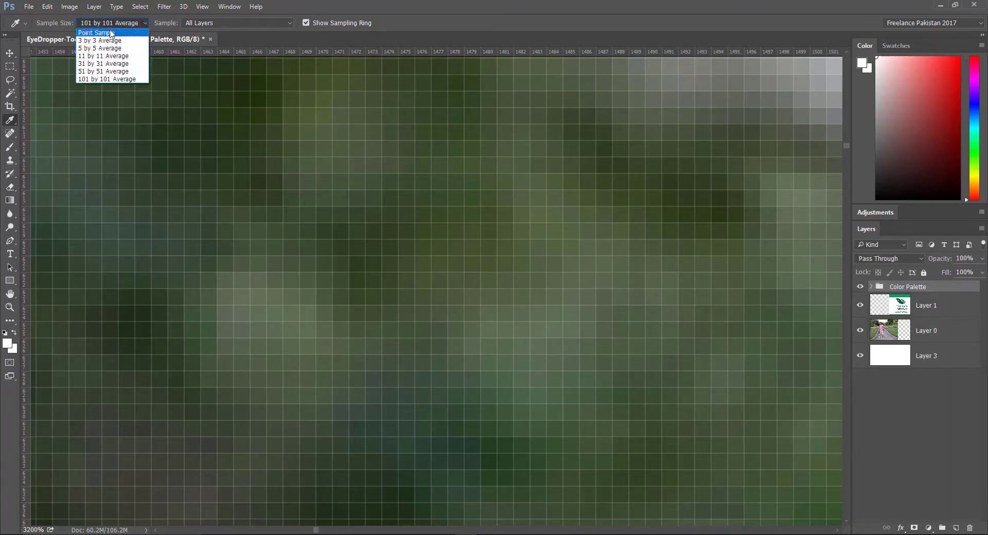
left_click(109, 35)
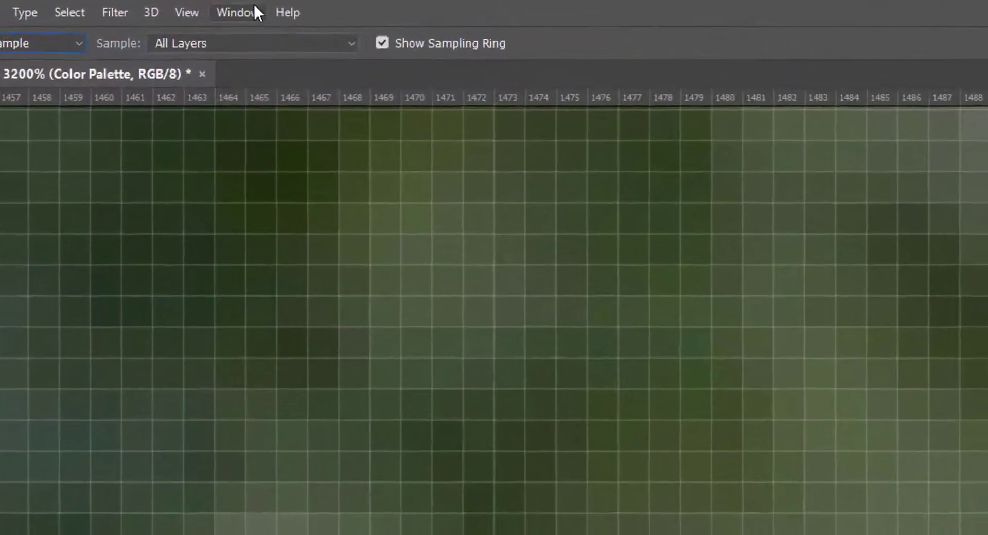
left_click(249, 7)
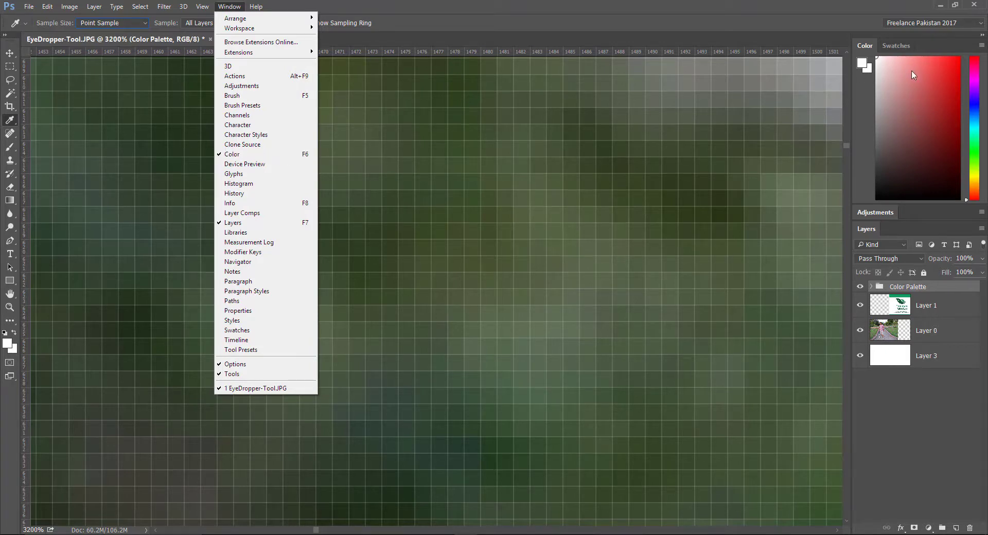
left_click(431, 32)
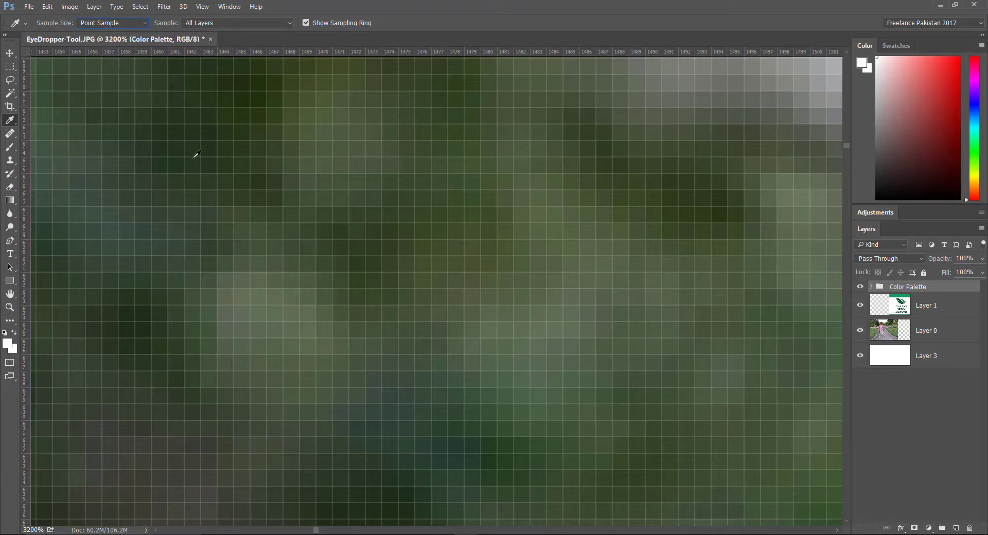
Step: Select the Eyedropper Tool and sample greens from the magnified foliage pixels
right_click(11, 122)
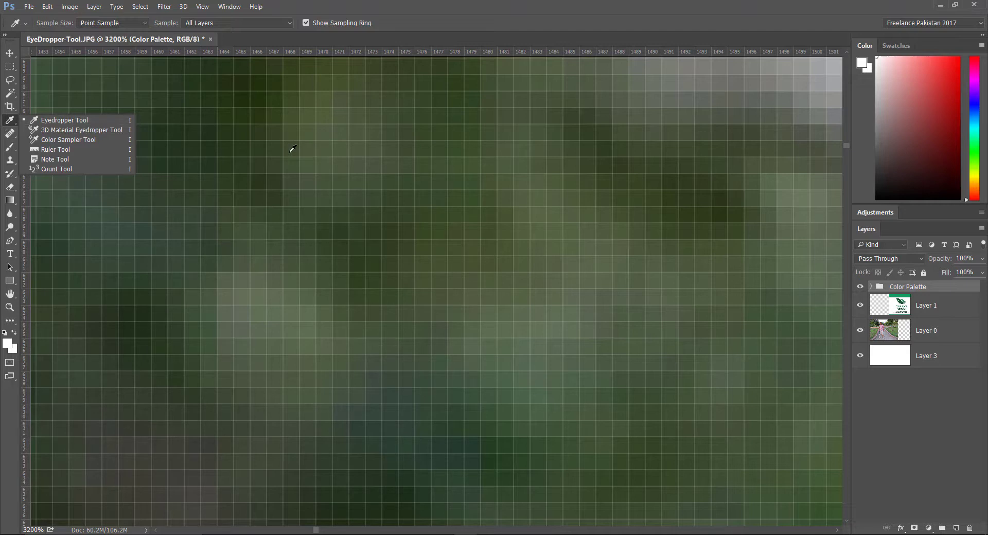
left_click(292, 150)
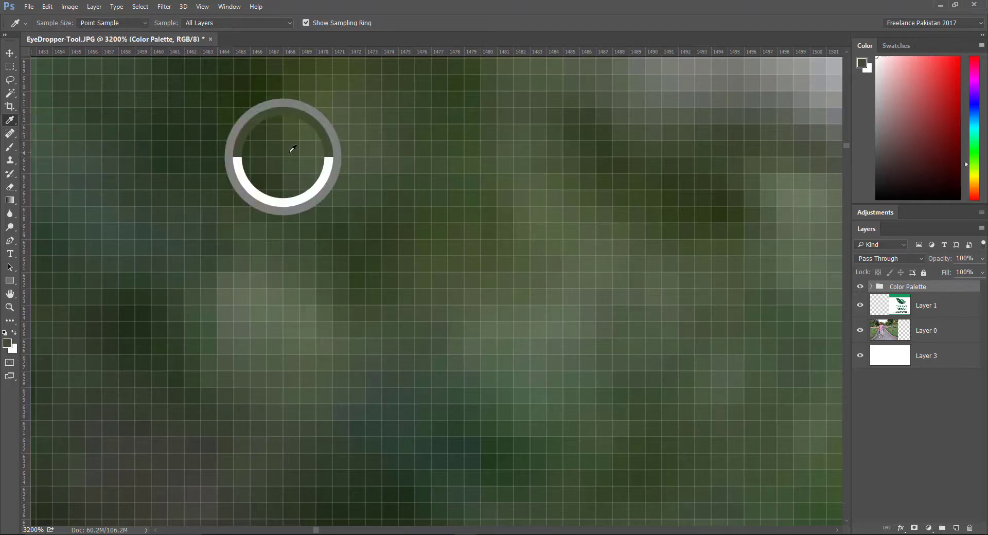
mouse_move(292, 150)
left_mouse_down()
mouse_move(300, 149)
mouse_move(279, 149)
left_mouse_up()
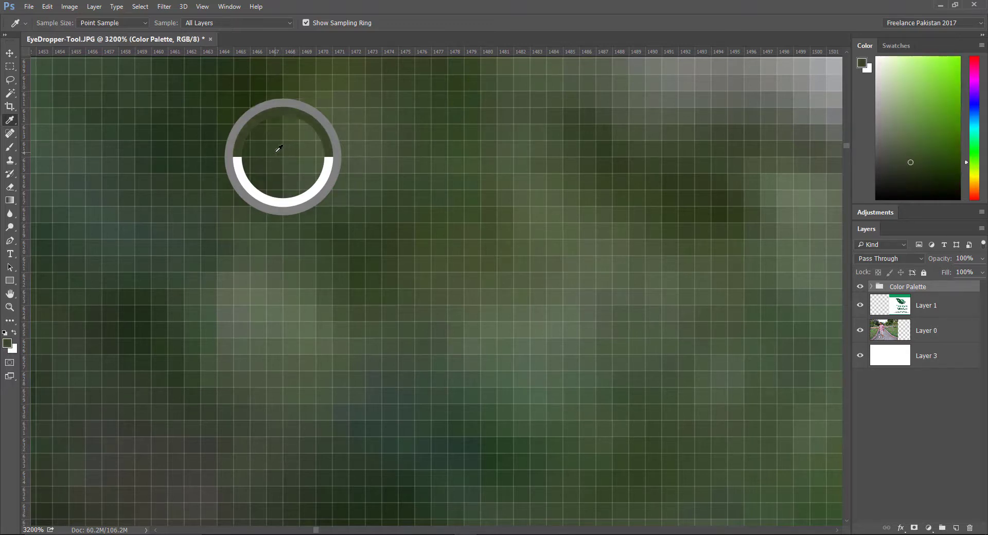
left_click_drag(278, 150, 216, 148)
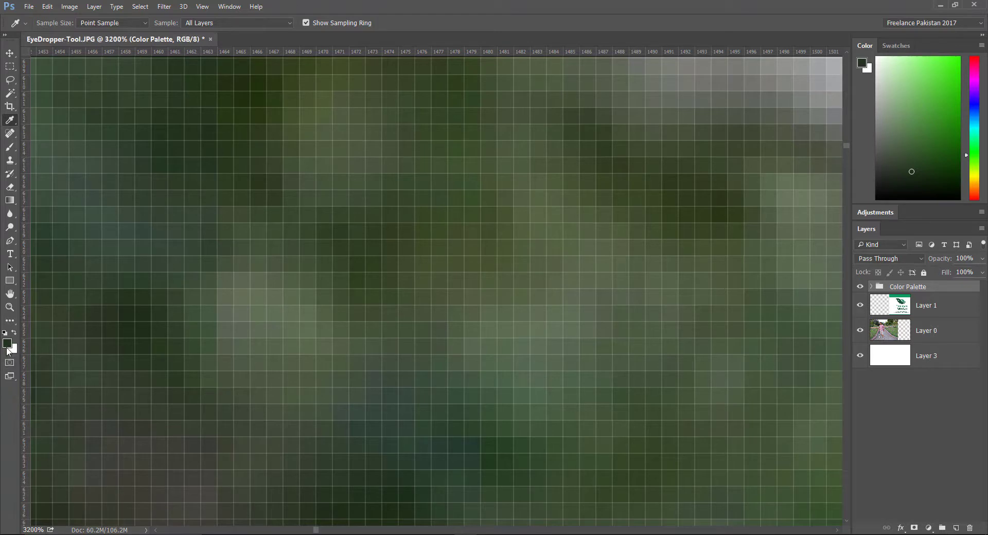
left_click(275, 248)
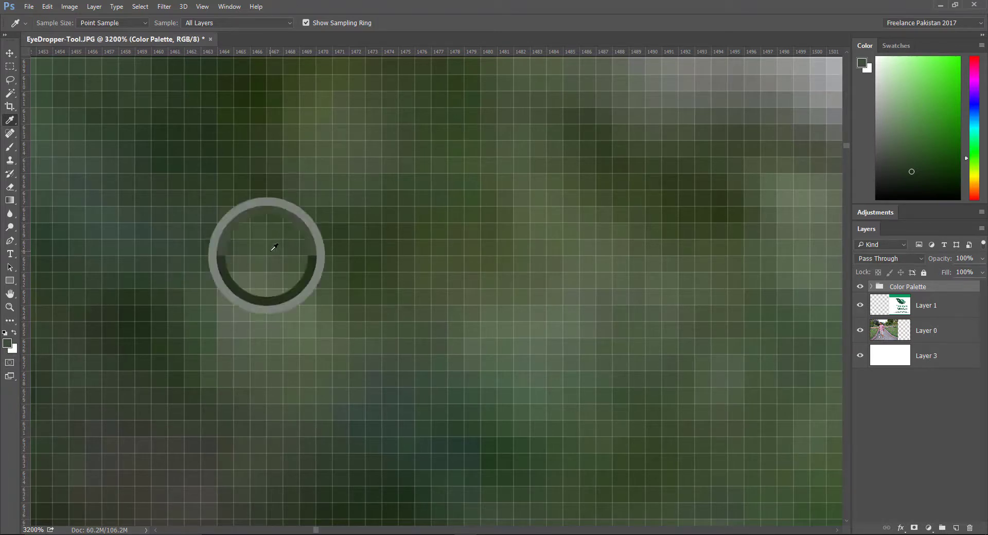
mouse_move(274, 248)
left_mouse_down()
mouse_move(569, 204)
mouse_move(691, 162)
mouse_move(684, 218)
mouse_move(421, 282)
mouse_move(232, 404)
mouse_move(88, 347)
mouse_move(417, 355)
mouse_move(283, 260)
left_mouse_up()
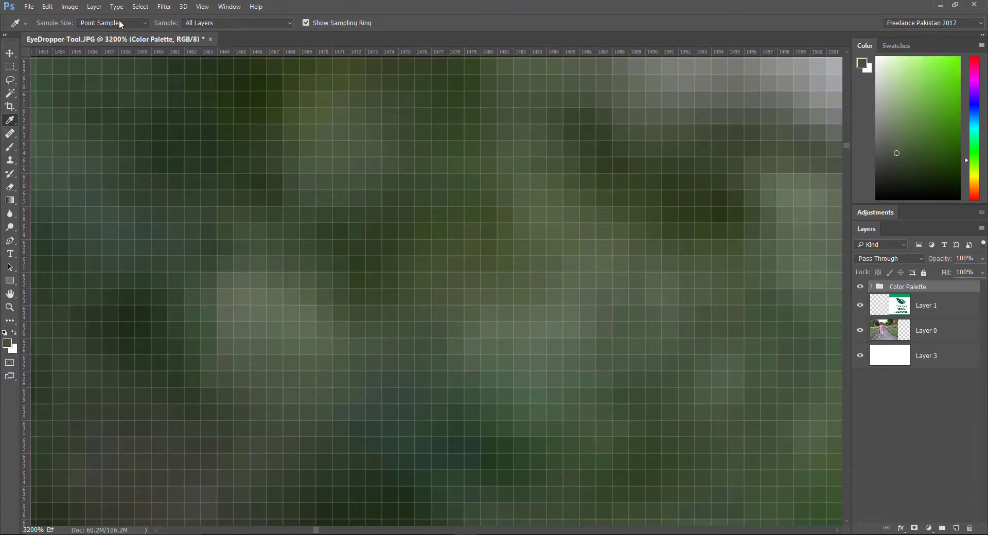
Step: Set Sample Size to 101 by 101 Average and sample an averaged dark green
left_click(120, 24)
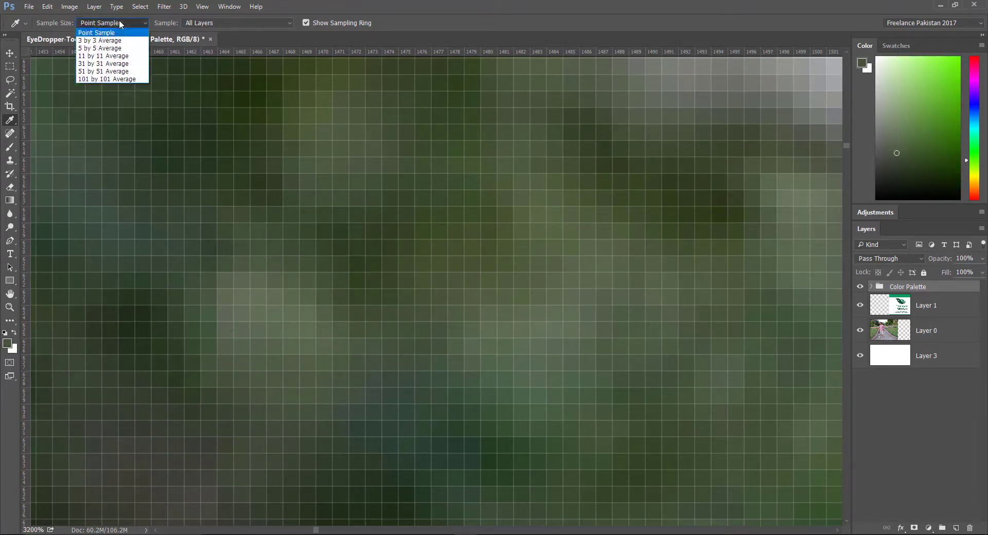
left_click(116, 80)
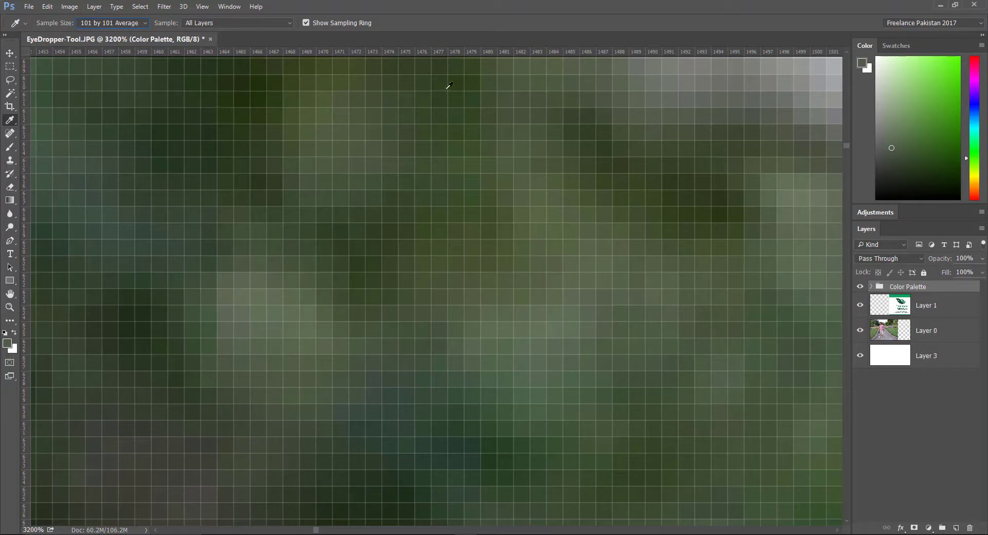
left_click(128, 23)
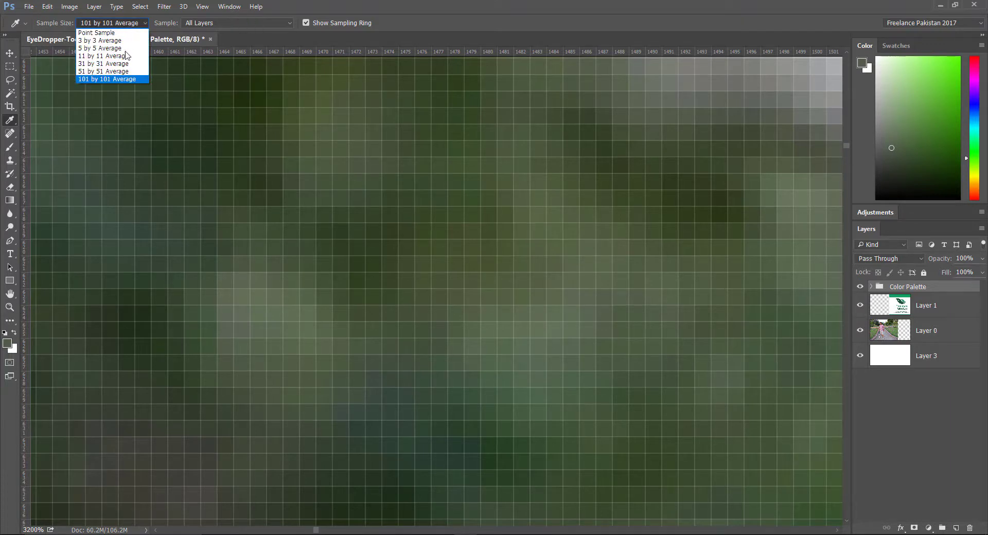
left_click(108, 80)
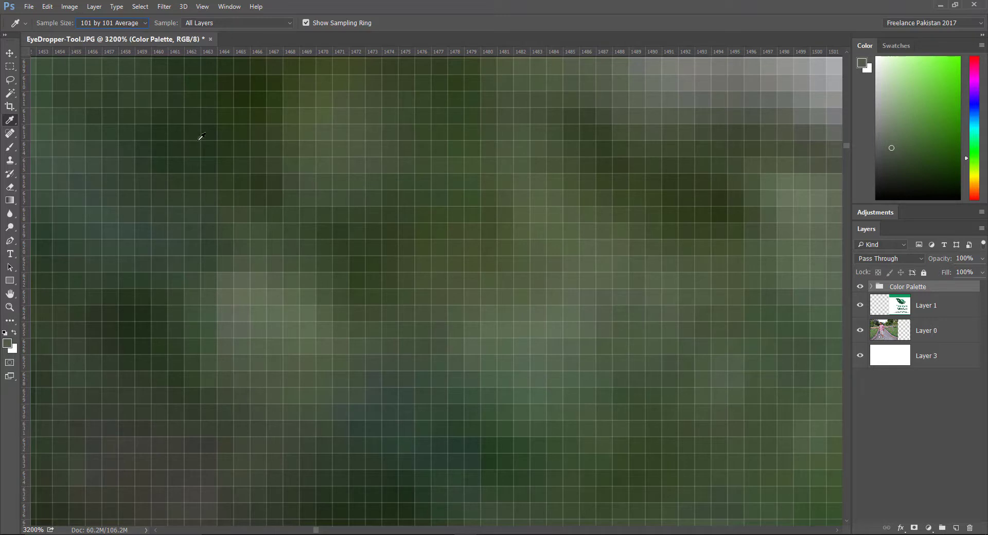
left_click_drag(200, 140, 214, 141)
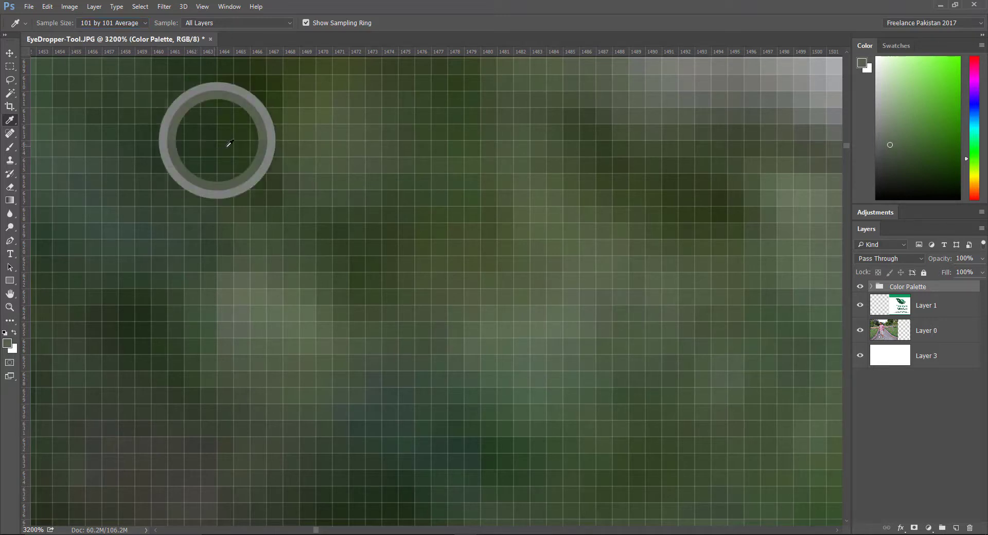
mouse_move(214, 141)
left_mouse_down()
mouse_move(344, 241)
mouse_move(607, 209)
mouse_move(613, 342)
mouse_move(392, 358)
mouse_move(417, 279)
left_mouse_up()
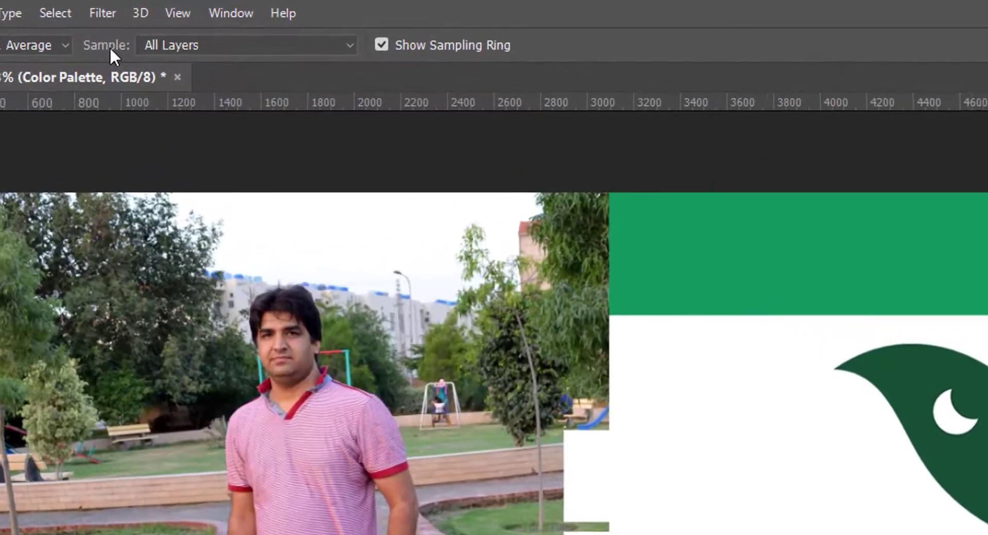
Step: Set the Eyedropper's Sample option to Current Layer, leaving the adjustment-layer menu unused
left_click(185, 40)
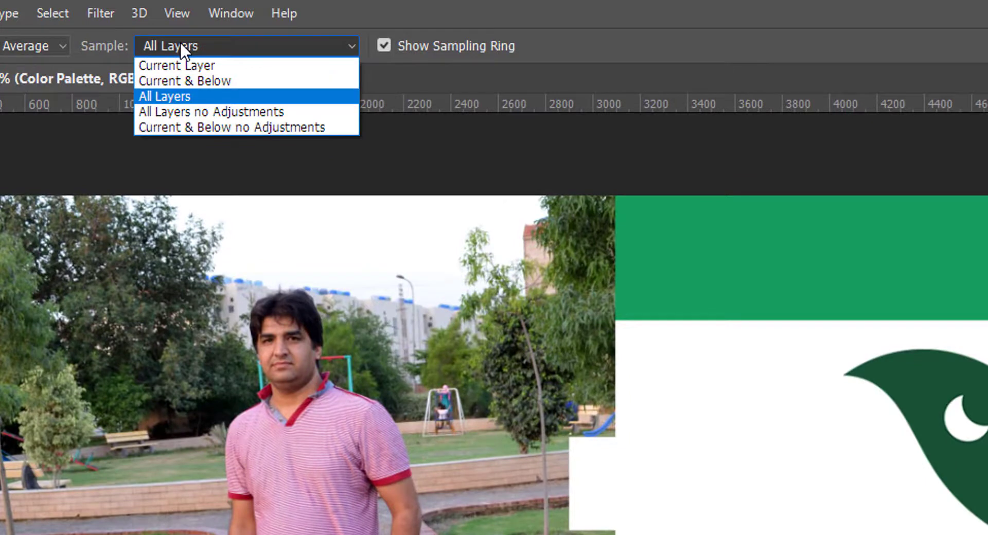
left_click(216, 67)
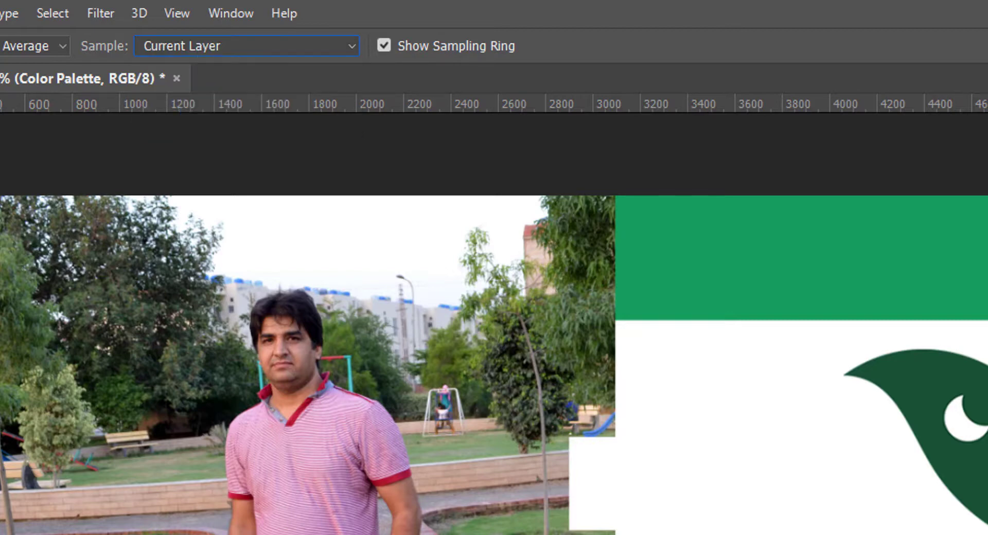
left_click(243, 45)
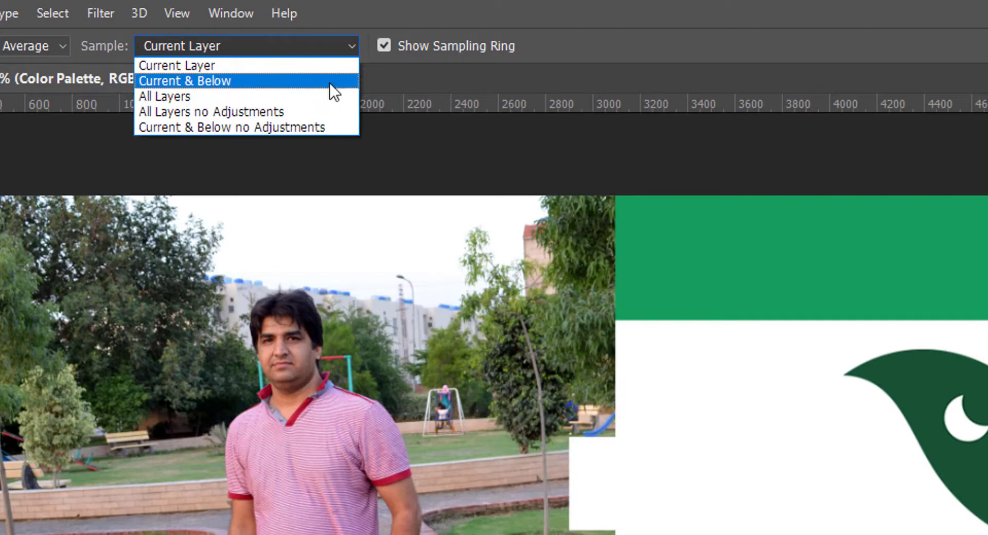
key("Escape")
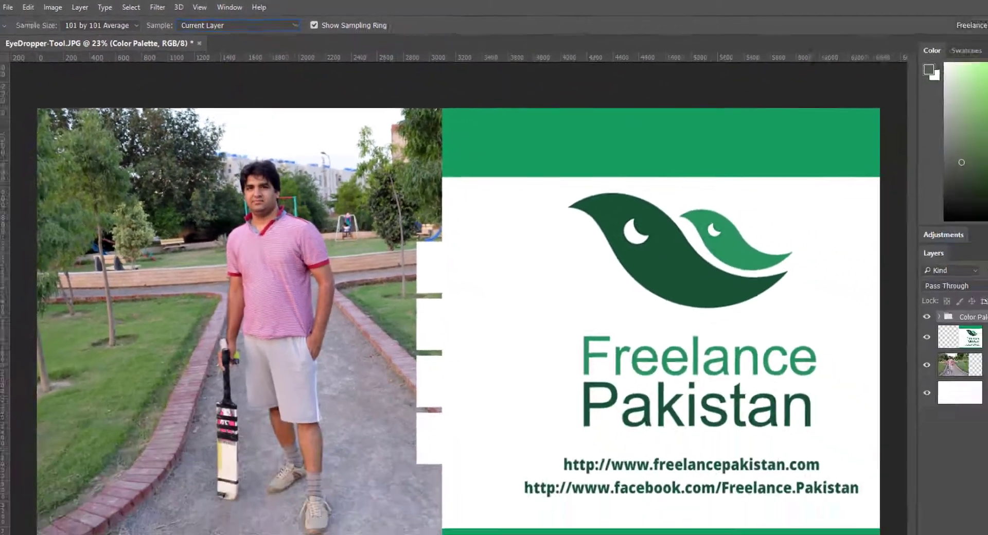
left_click(870, 523)
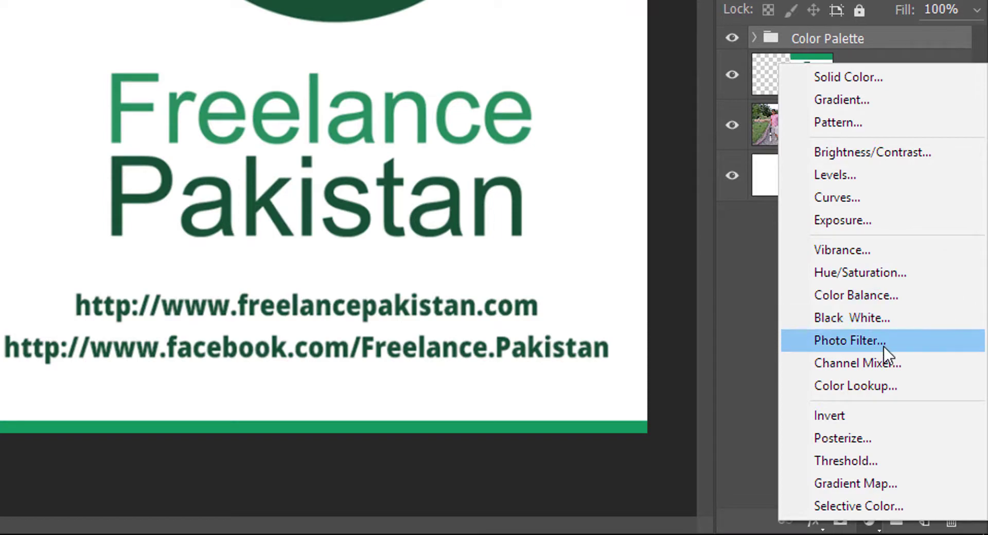
left_click(754, 316)
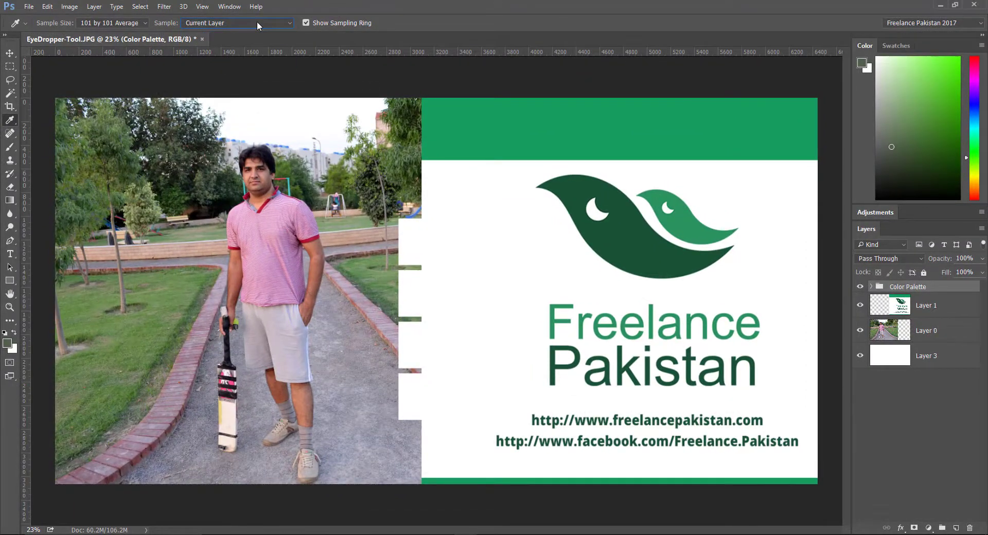
Step: Keep Current Layer sampling and drag from the green banner across the trees to the pink shirt
left_click(257, 23)
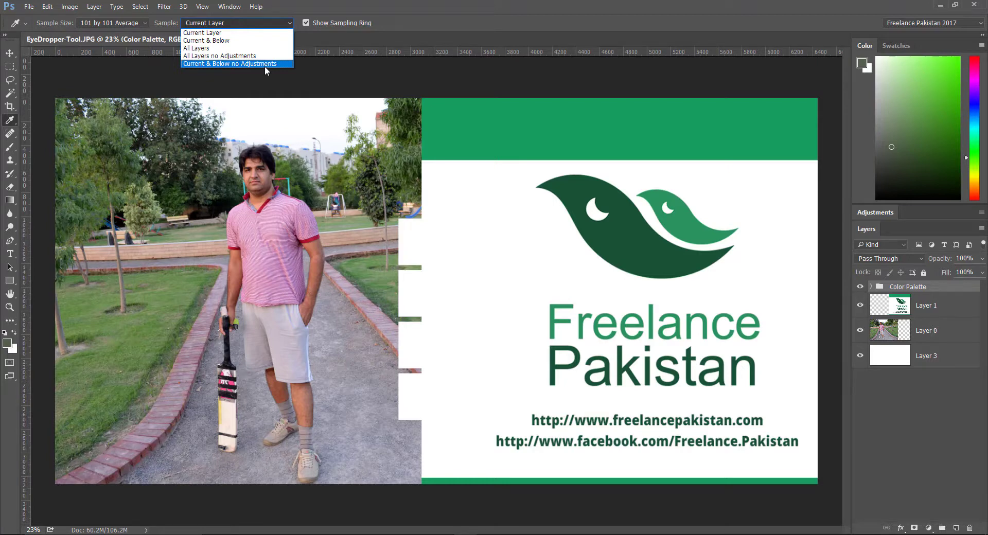
left_click(345, 37)
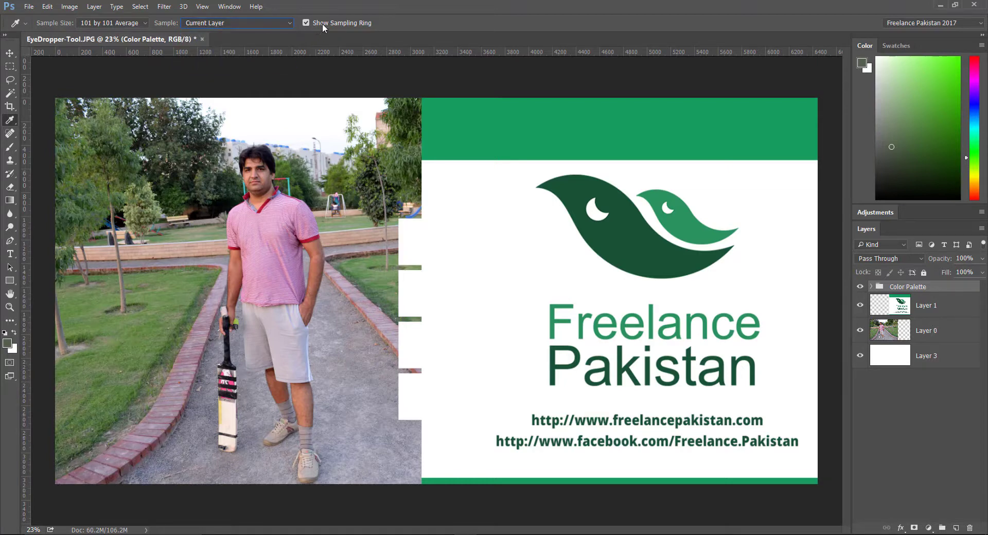
left_click(481, 135)
mouse_move(482, 134)
left_mouse_down()
mouse_move(214, 168)
mouse_move(307, 249)
left_mouse_up()
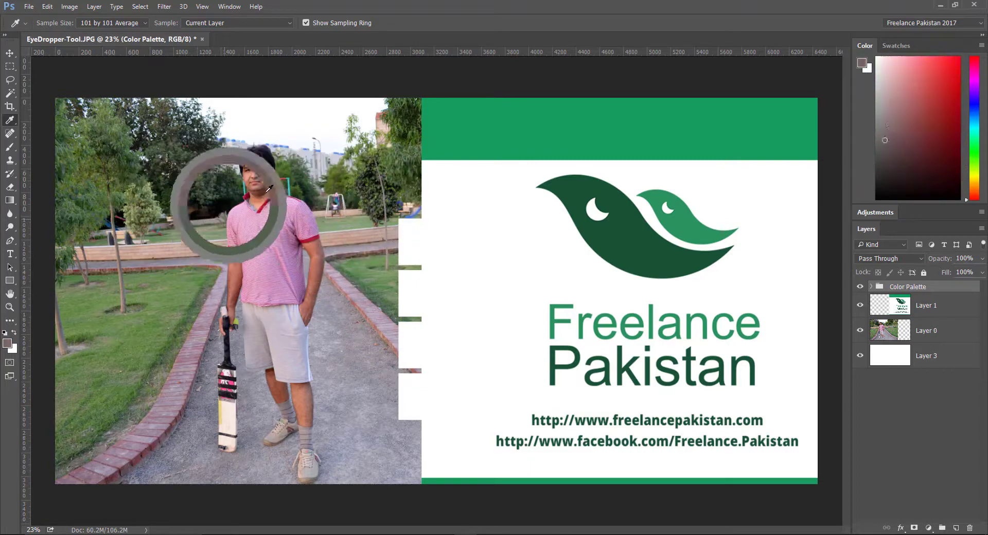
mouse_move(307, 249)
left_mouse_down()
mouse_move(300, 206)
mouse_move(309, 222)
left_mouse_up()
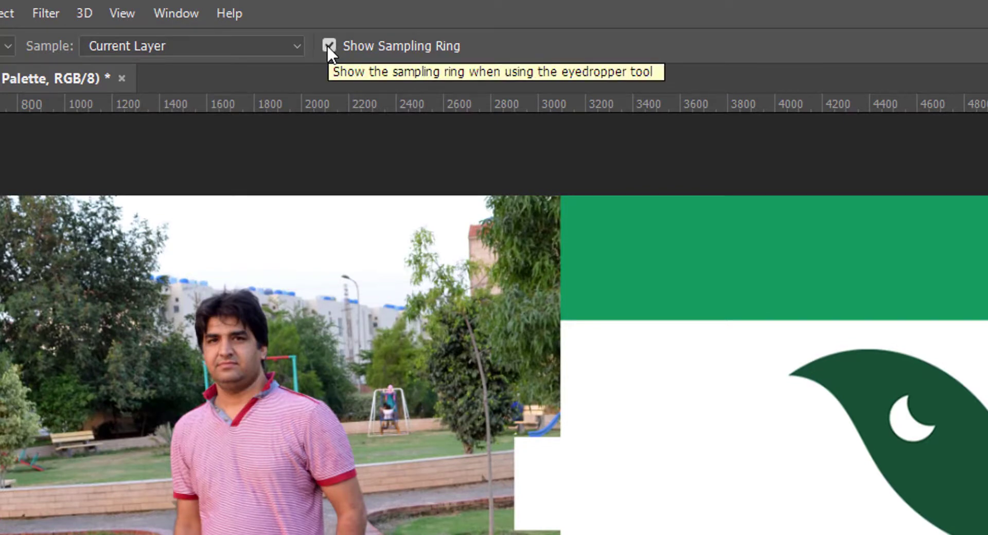
Step: Turn Show Sampling Ring off and back on, then sample the logo's bright green banner
left_click(329, 46)
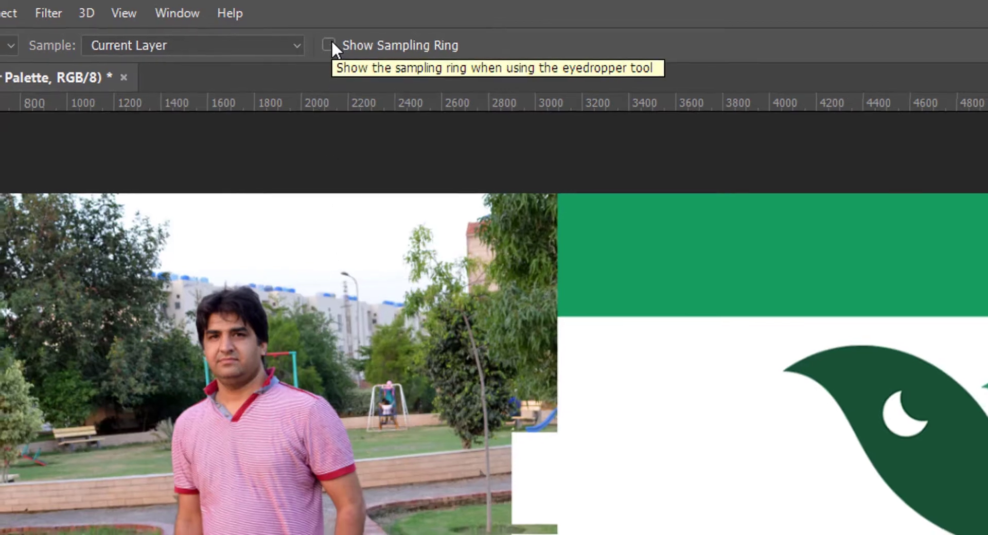
left_click(329, 45)
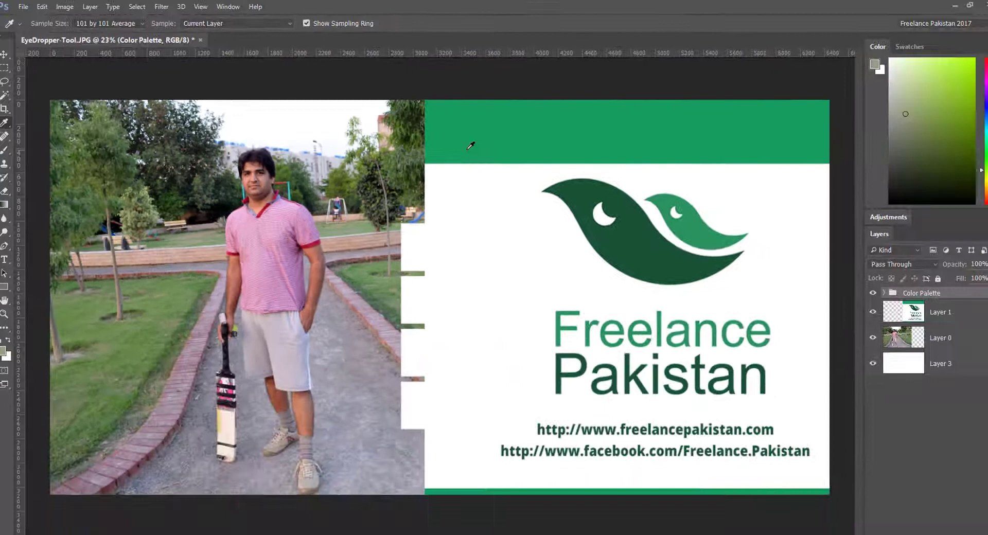
left_click(473, 135)
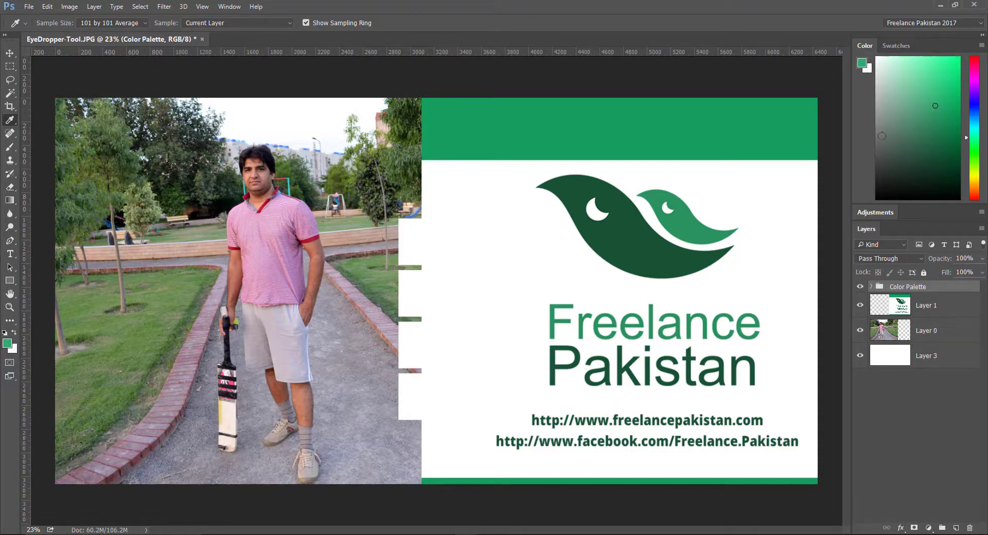
Step: Add the foreground green 32a972 to the swatches under the name 'OOGLOO Green'
left_click(8, 344)
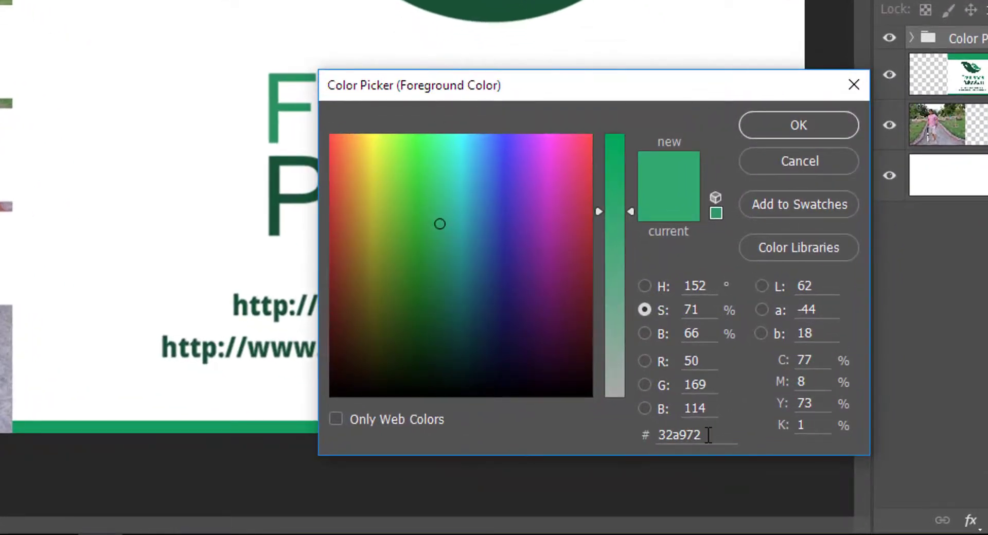
left_click_drag(709, 435, 653, 437)
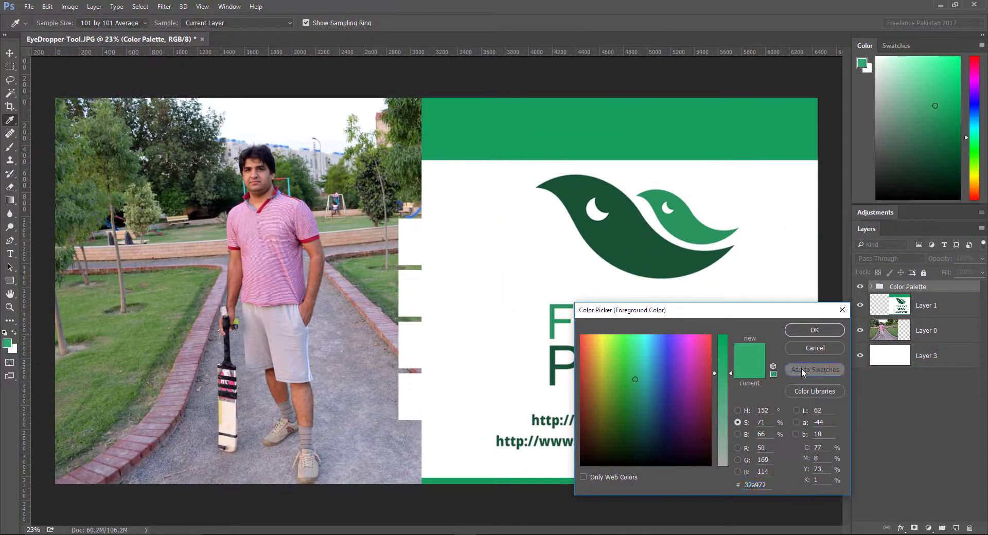
left_click(802, 369)
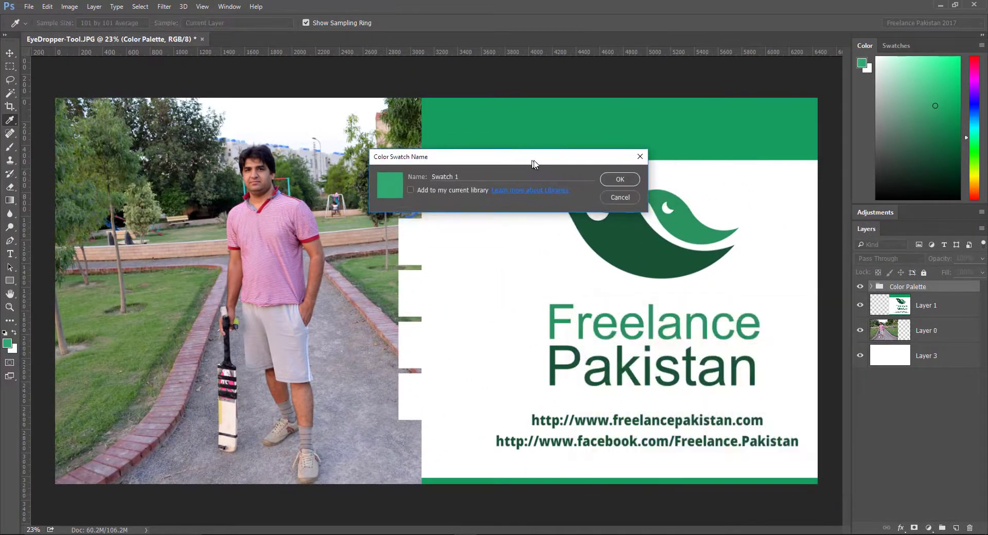
left_click_drag(570, 175, 518, 172)
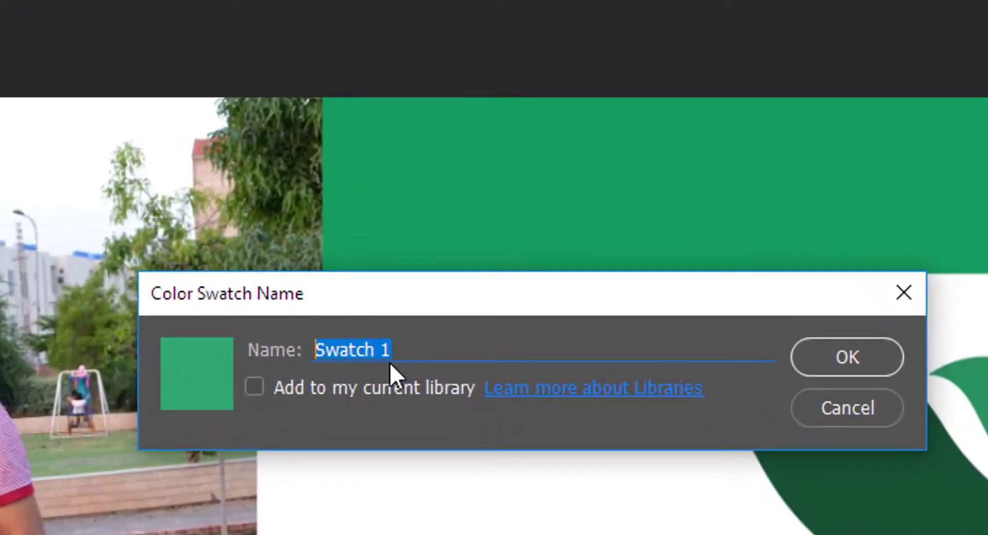
type("OOGLO")
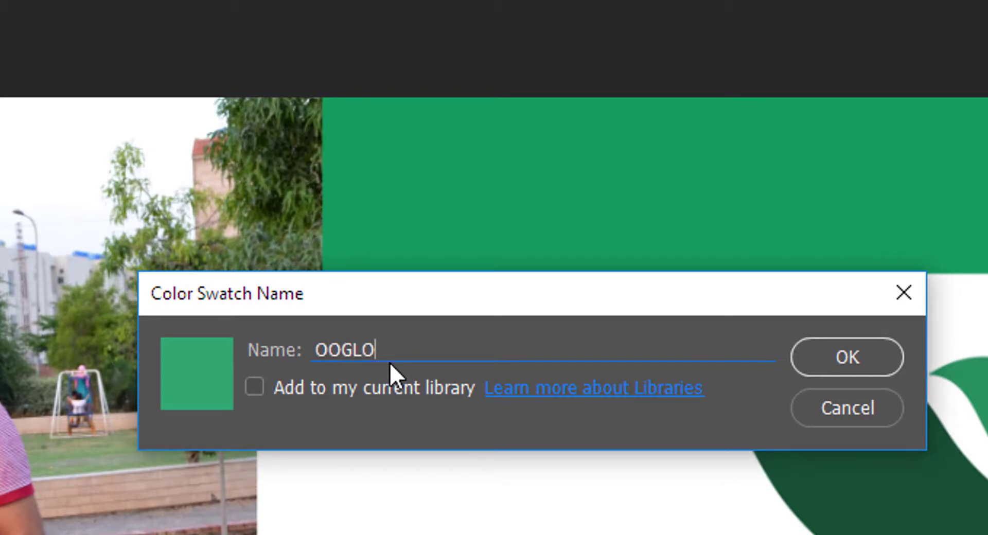
type("O Gr")
type("een")
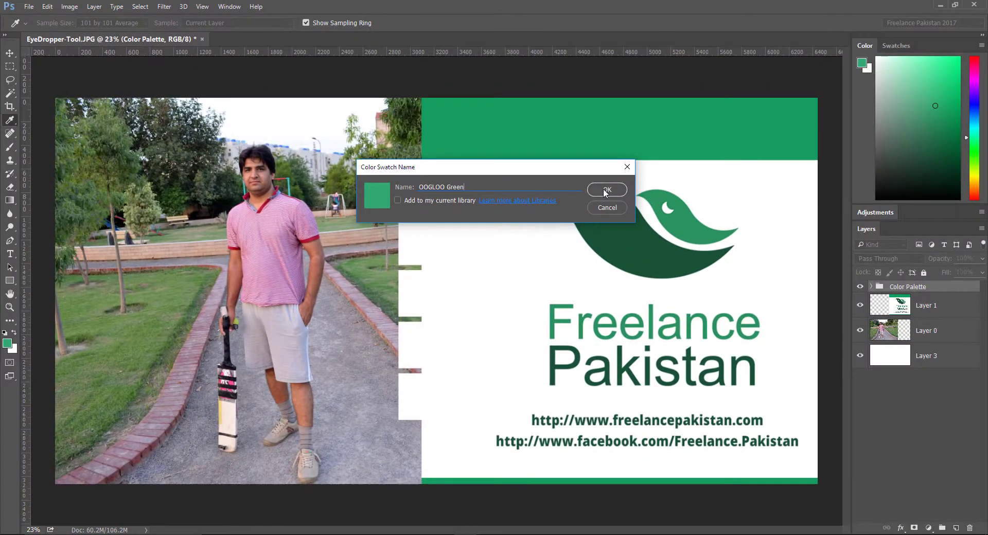
left_click(606, 190)
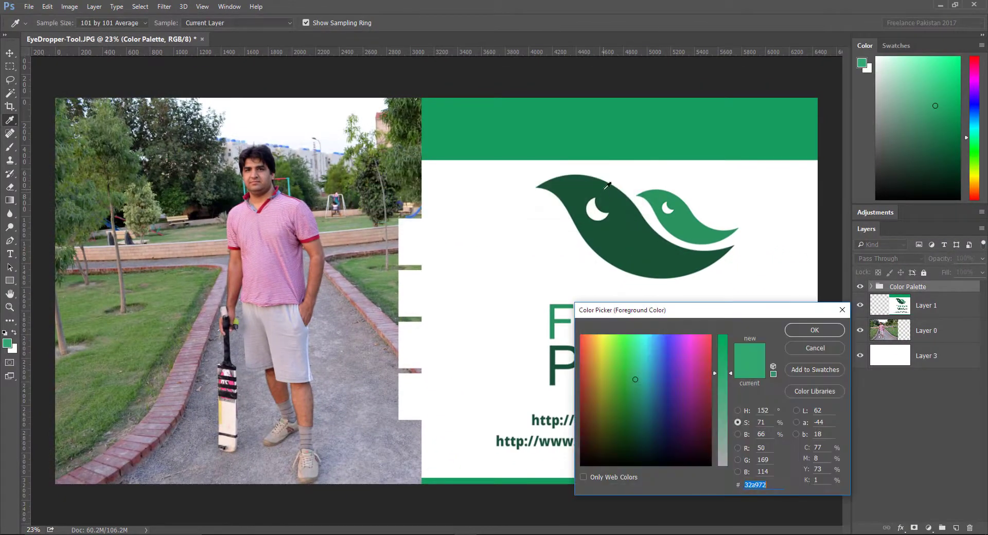
left_click(807, 332)
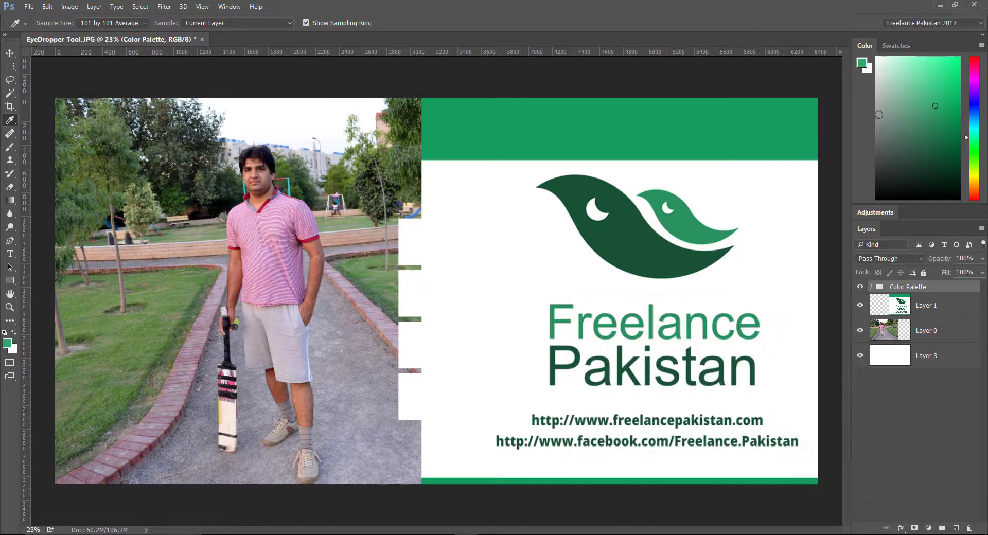
Step: Switch the Color panel to its Swatches tab, with Window > Swatches enabled
left_click(898, 47)
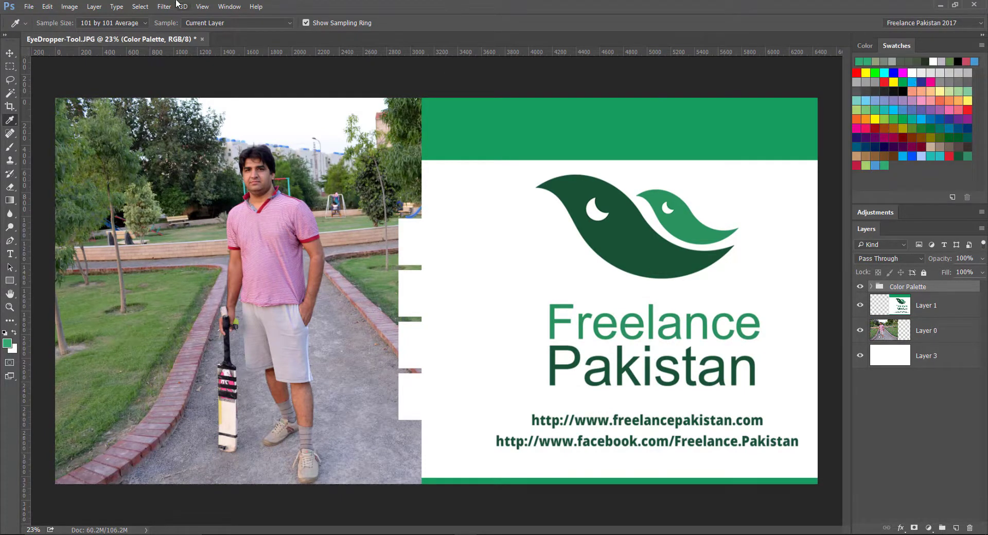
left_click(227, 7)
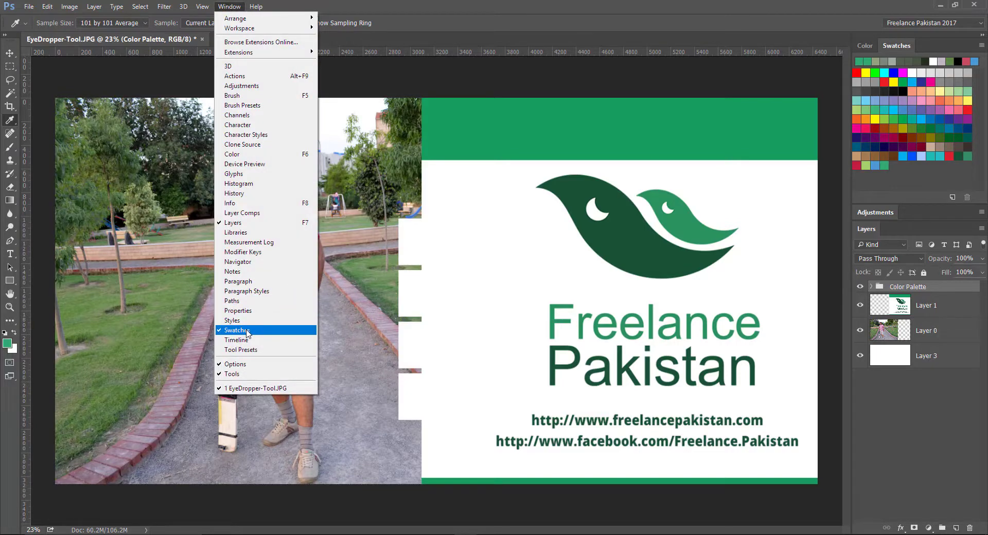
left_click(252, 331)
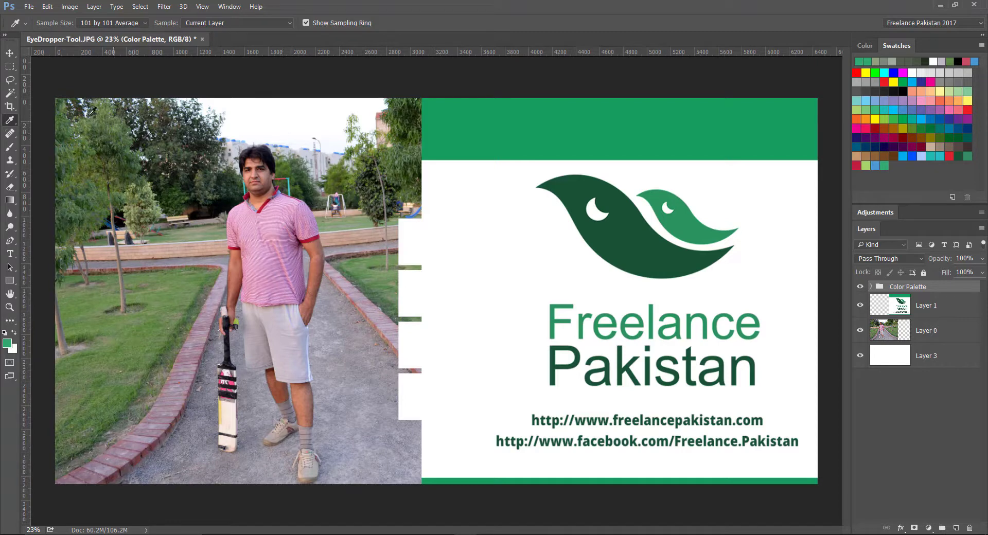
Step: Try the Brush and Clone Stamp tools, then reset colours and return to the Eyedropper
left_click(11, 148)
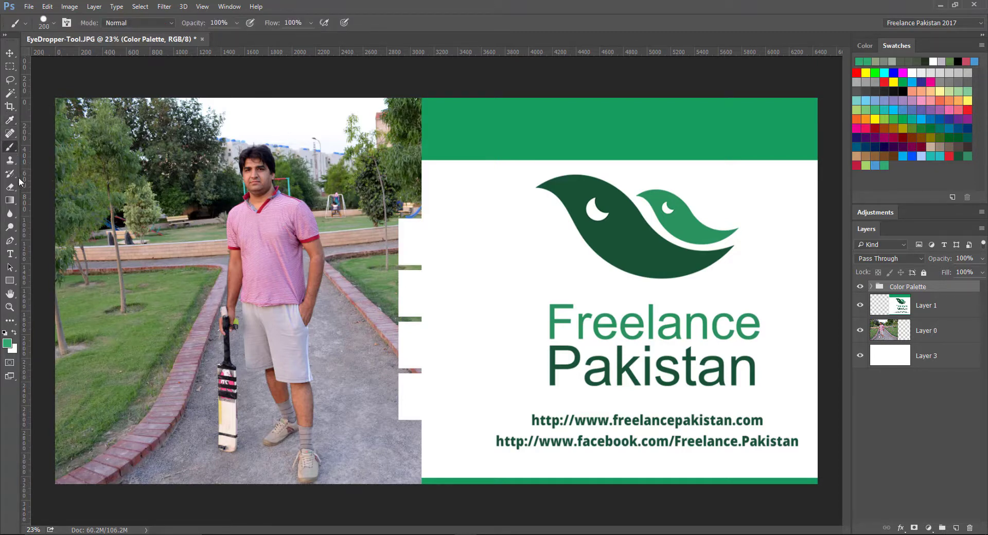
left_click(10, 160)
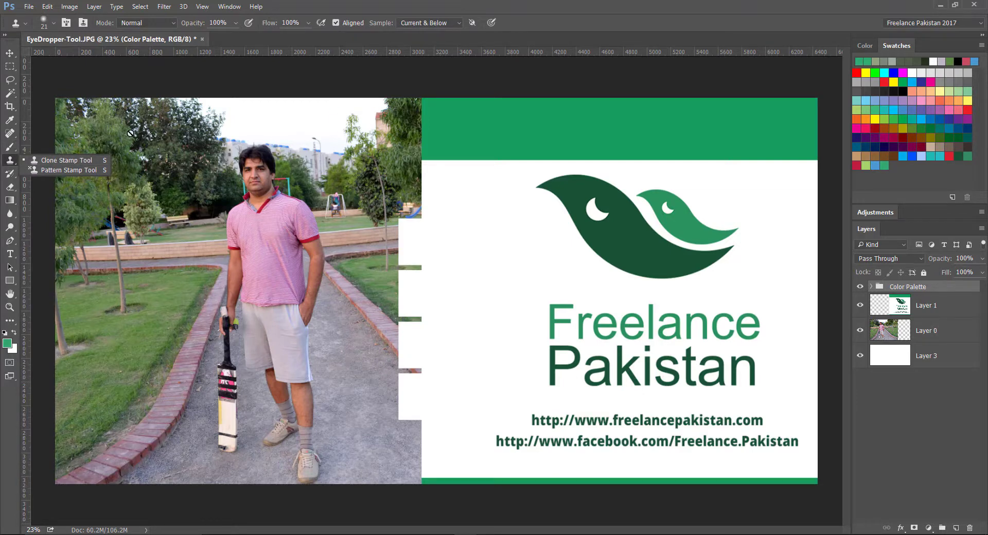
key("alt")
left_click(255, 223)
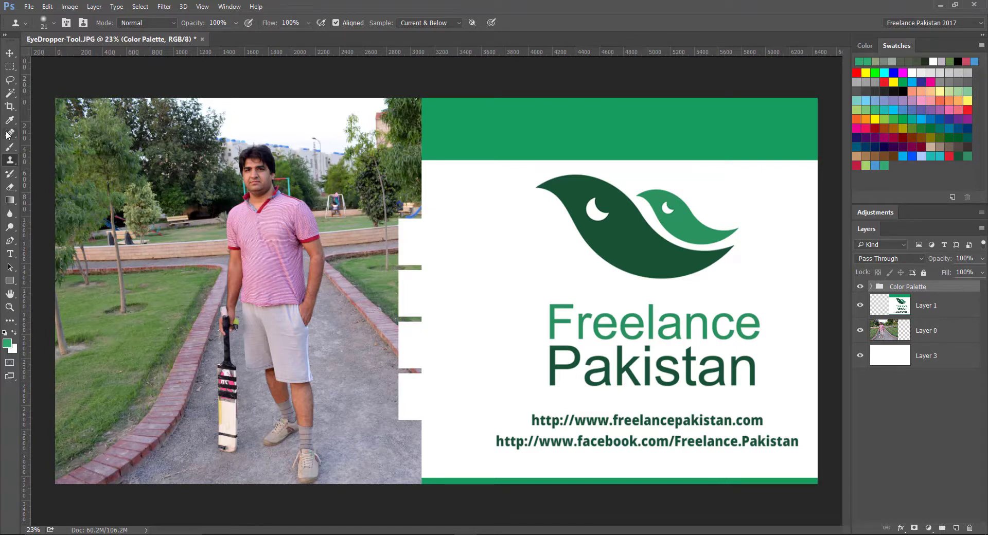
left_click(11, 148)
right_click(14, 150)
key("i")
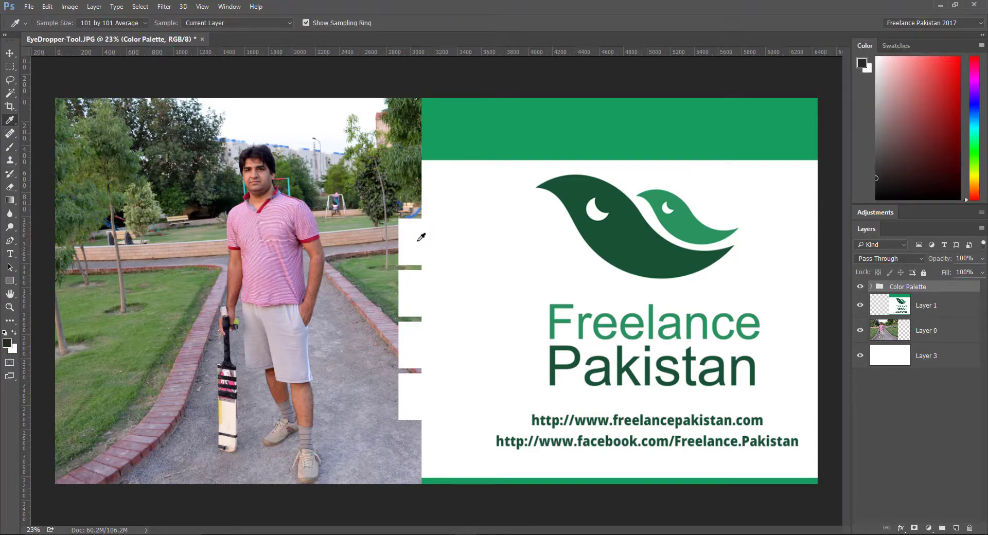
Step: Expand the Color Palette group and set the Eyedropper to Point Sample for the shirt's red trim
left_click(871, 287)
scroll(250, 231, "up", 2)
scroll(249, 231, "up", 1)
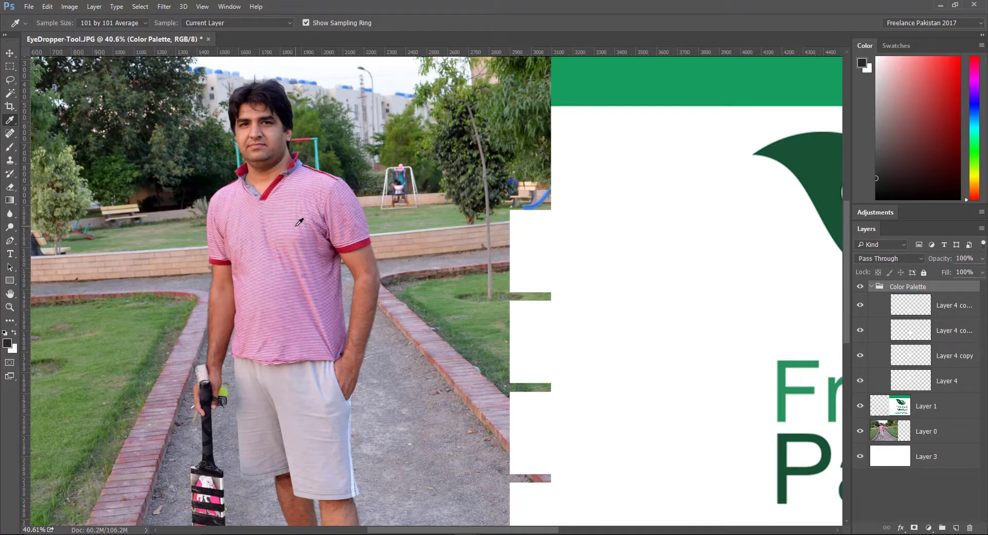
right_click(10, 121)
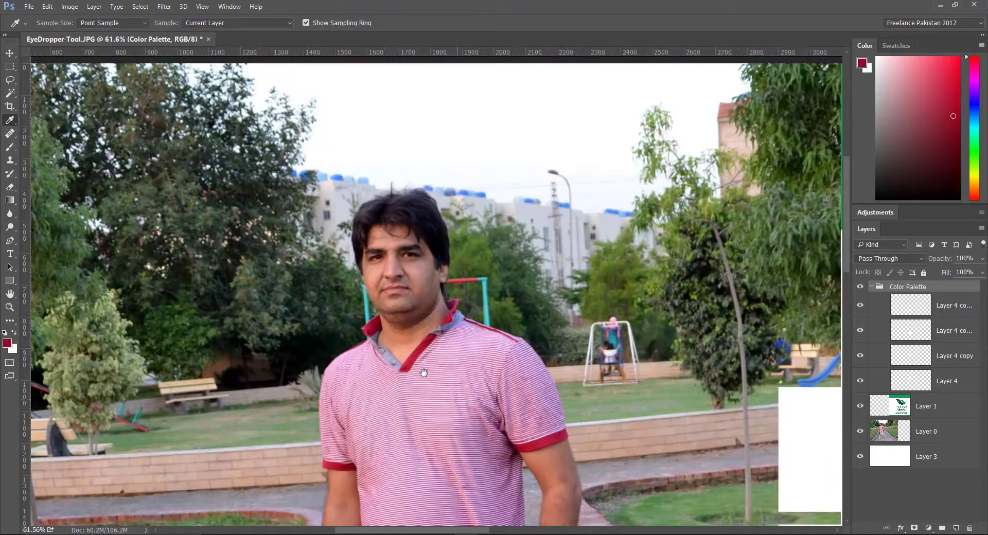
left_click_drag(424, 373, 336, 270)
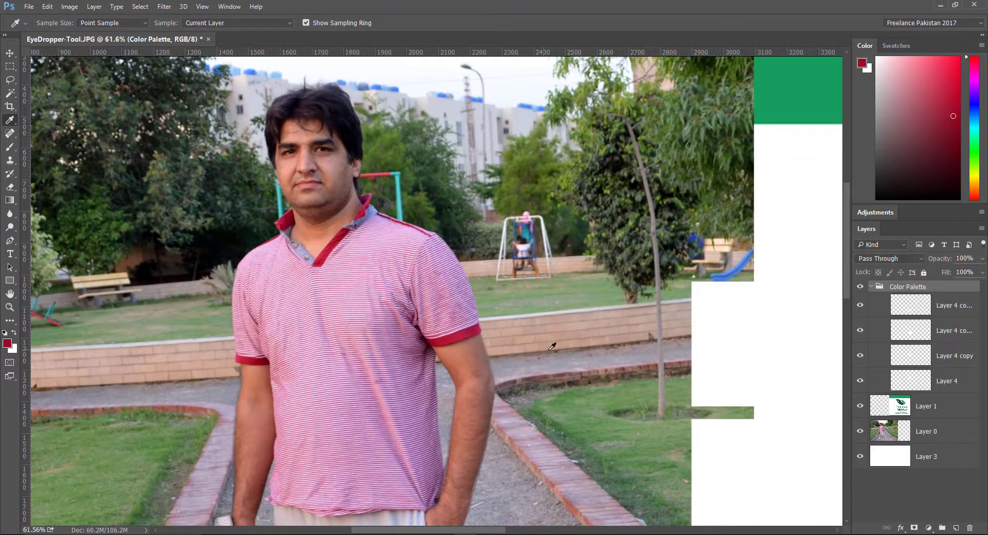
Step: Fill the top Layer 4 square with the sampled dark red
left_click(911, 384, "ctrl")
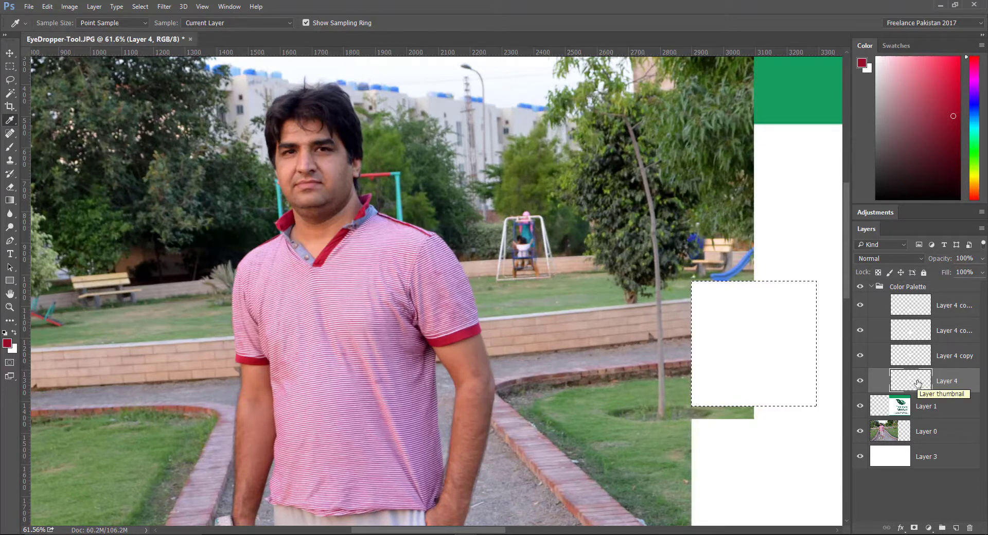
key("alt+BackSpace")
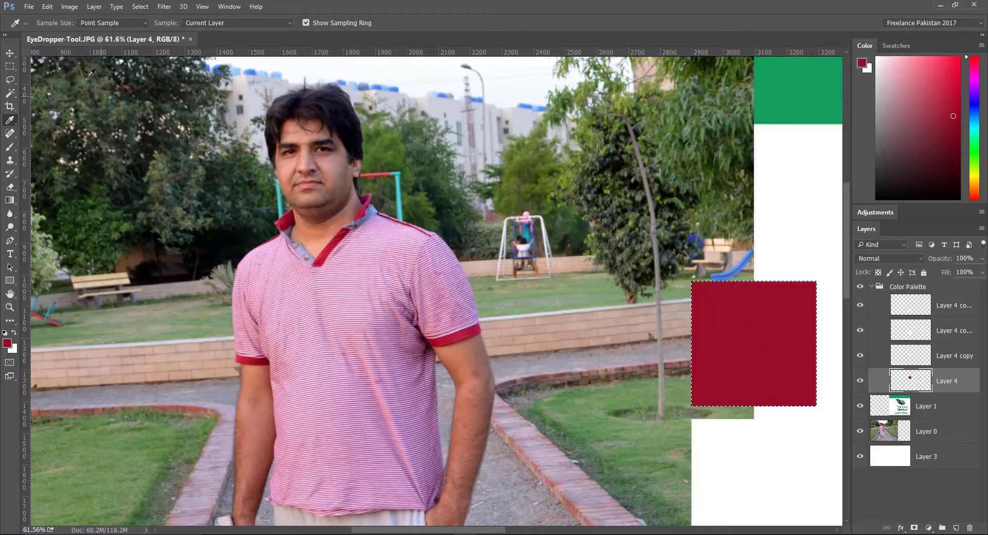
key("v")
key("ctrl")
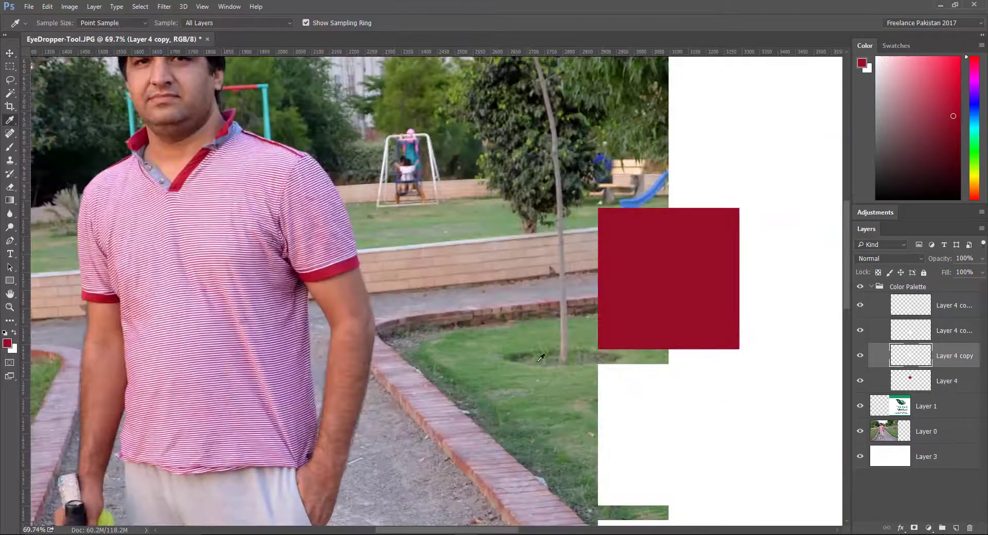
Step: Sample the shirt's pink, fill the Layer 4 copy square with it, and zoom out
left_click(912, 359, "ctrl")
right_click(9, 120)
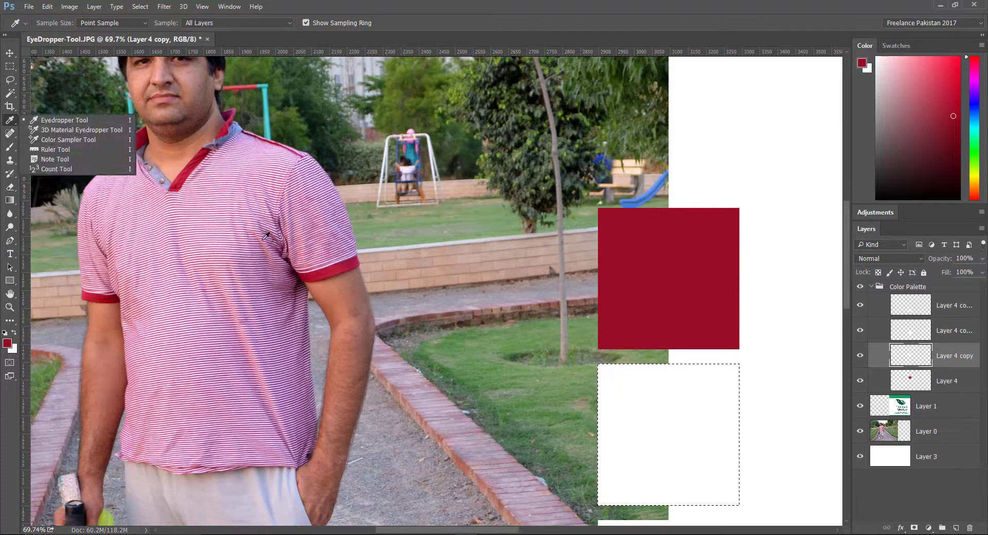
left_click_drag(266, 236, 237, 244)
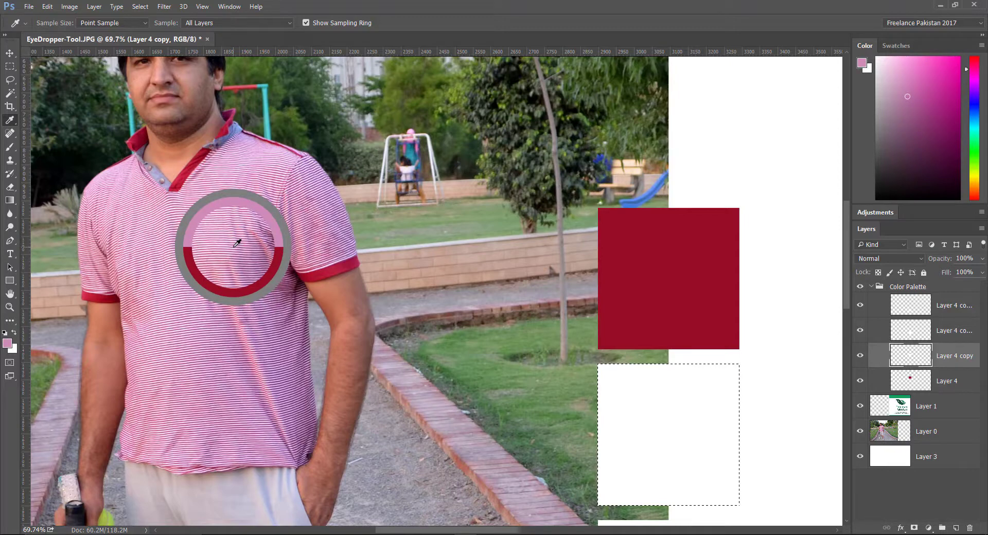
left_click_drag(236, 244, 236, 245)
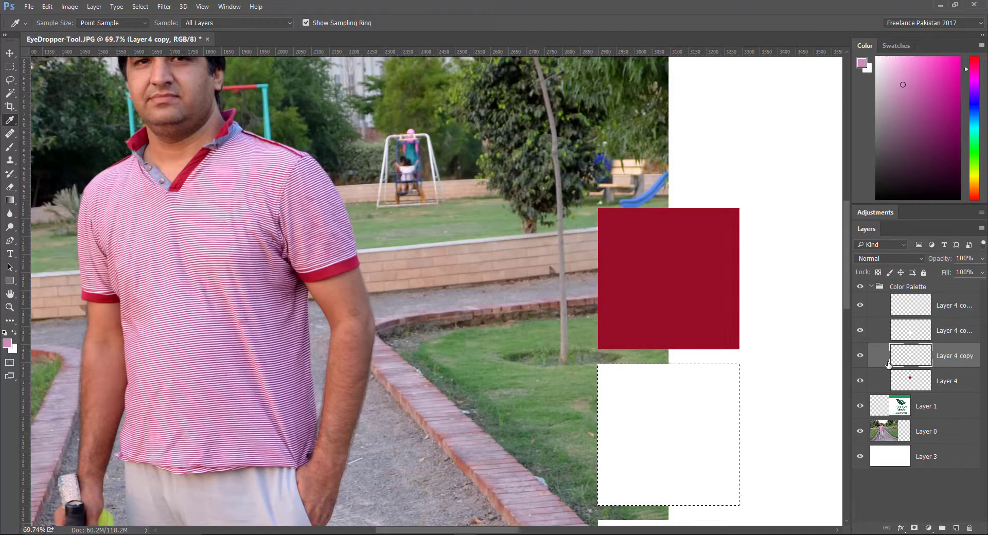
key("alt+BackSpace")
key("ctrl+d")
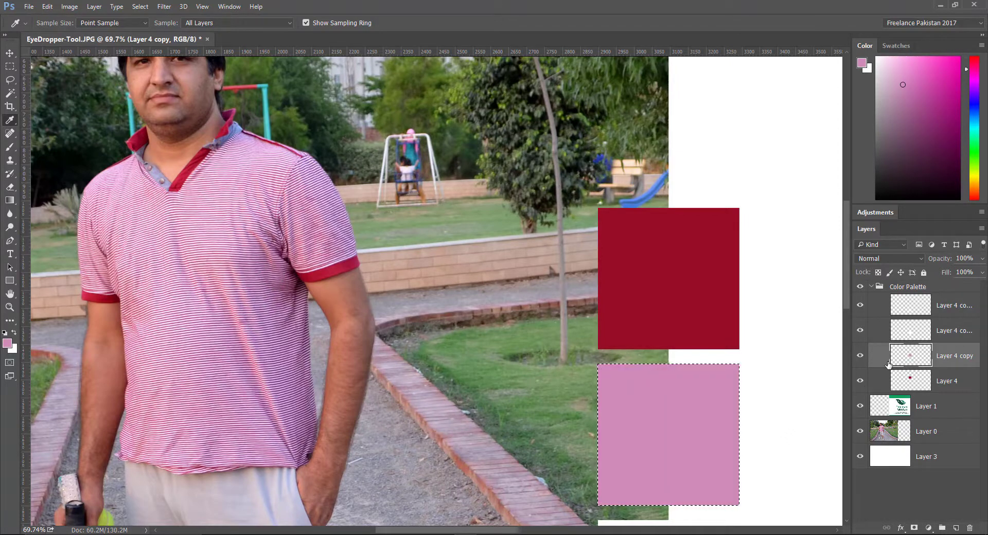
mouse_move(781, 458)
left_mouse_down()
mouse_move(728, 429)
mouse_move(742, 440)
mouse_move(711, 442)
mouse_move(534, 342)
mouse_move(510, 395)
mouse_move(522, 419)
mouse_move(783, 363)
left_mouse_up()
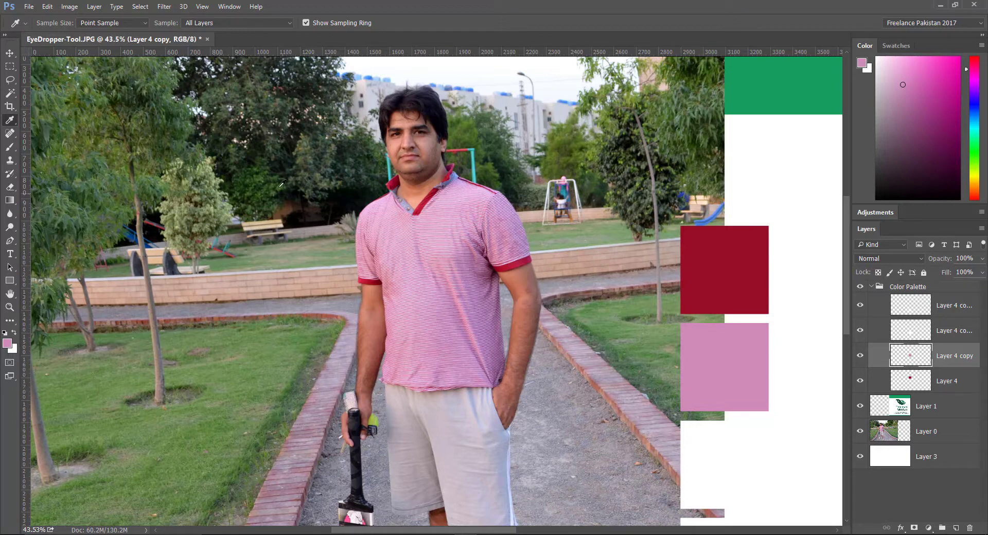
Step: Fill the Layer 4 copy 2 square with dark green sampled from the trees
left_click(913, 336, "ctrl")
left_click(913, 335)
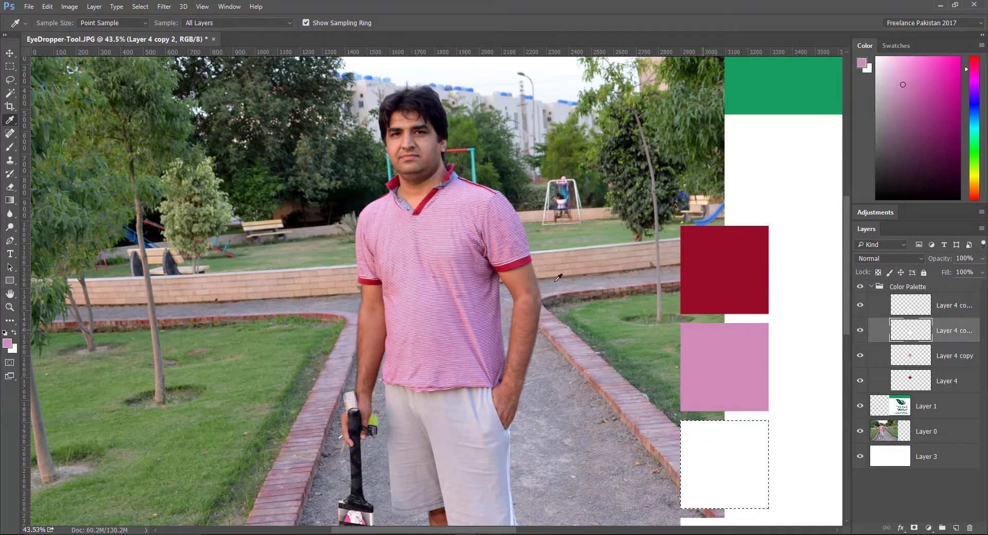
left_click(258, 180)
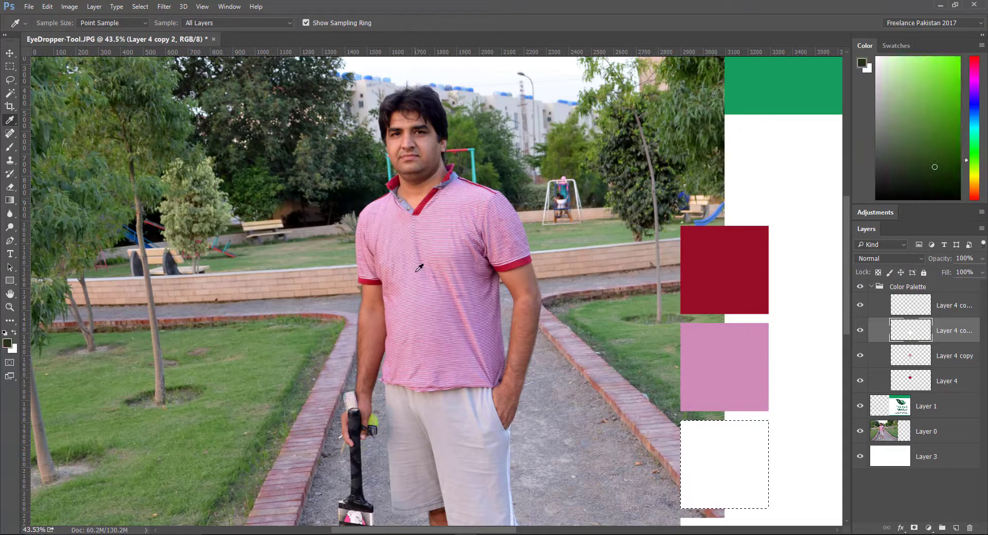
key("alt+BackSpace")
key("ctrl+d")
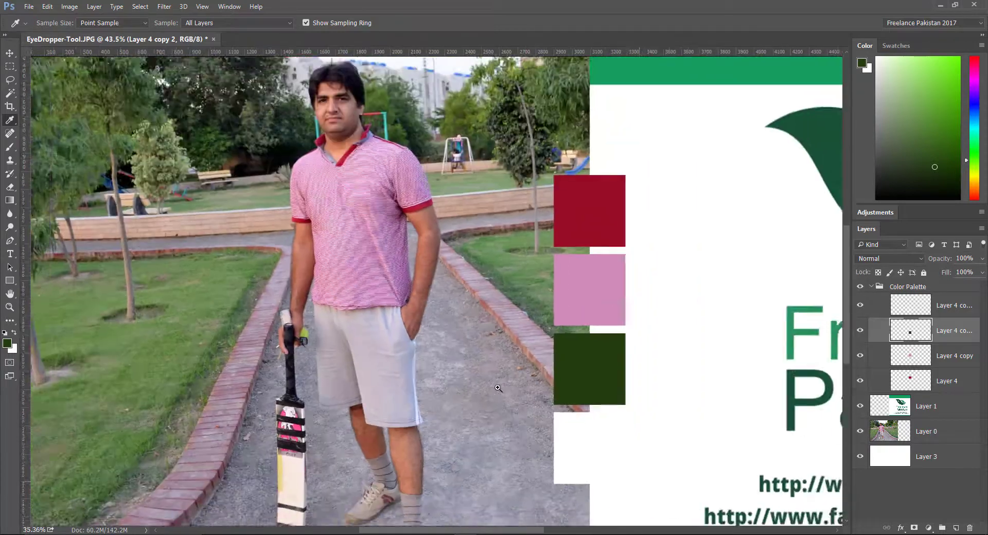
Step: Fill the bottom Layer 4 copy 3 square with light grey sampled from the shorts
scroll(518, 390, "down", 3)
scroll(518, 390, "up", 2)
scroll(518, 390, "up", 1)
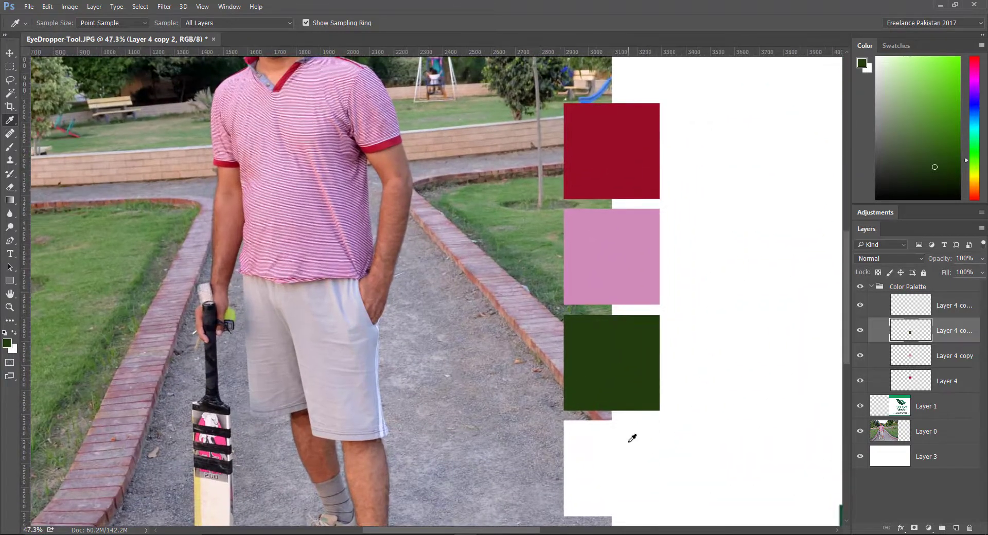
left_click(918, 311, "ctrl")
left_click(917, 309)
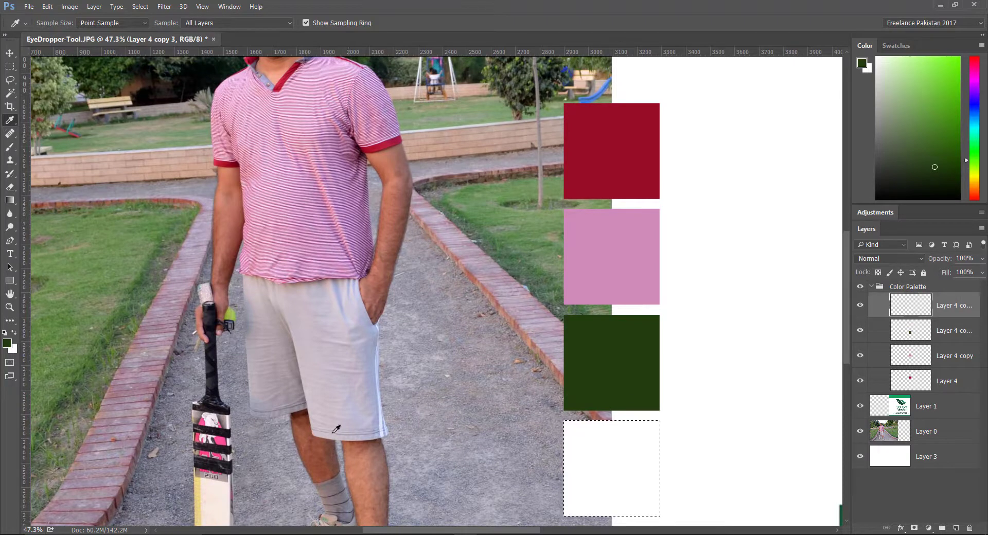
mouse_move(344, 393)
left_mouse_down()
mouse_move(346, 355)
mouse_move(374, 396)
left_mouse_up()
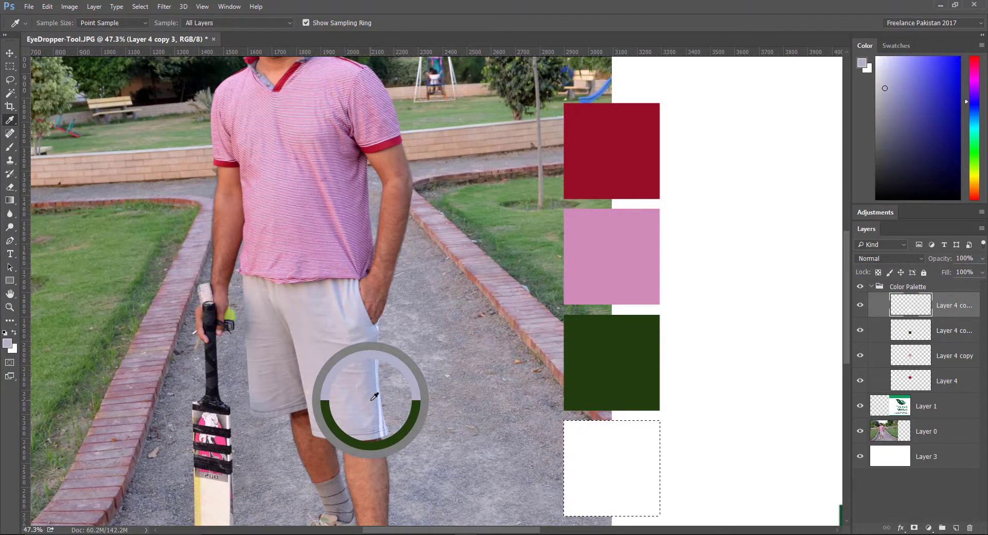
key("alt+BackSpace")
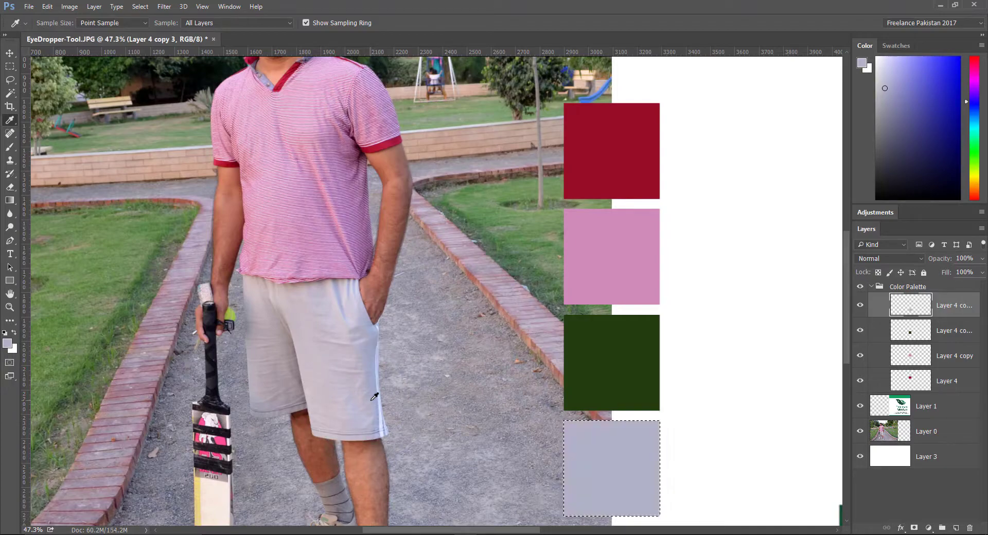
key("ctrl+d")
key("z")
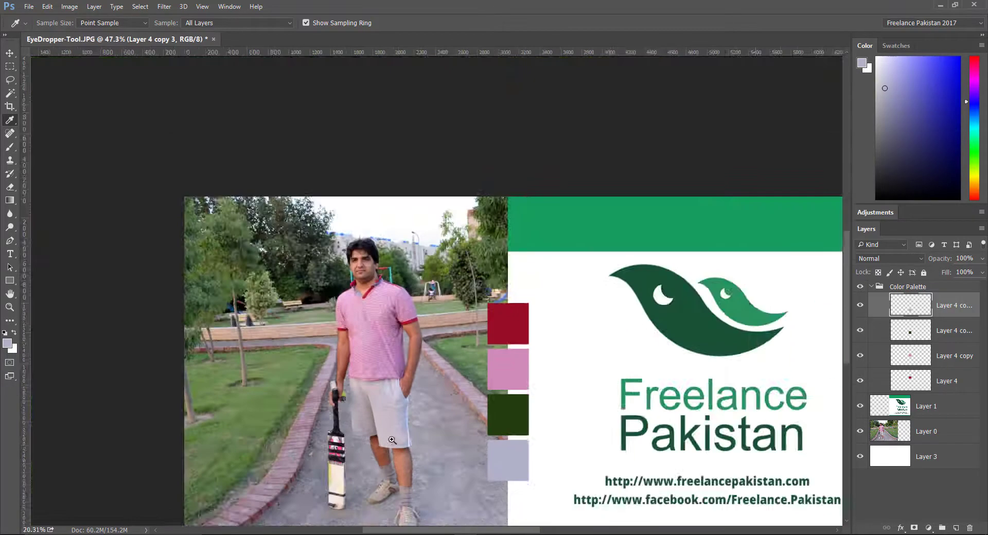
mouse_move(432, 458)
left_mouse_down()
mouse_move(420, 444)
mouse_move(522, 402)
mouse_move(506, 384)
left_mouse_up()
mouse_move(494, 442)
left_mouse_down()
mouse_move(486, 415)
mouse_move(510, 417)
left_mouse_up()
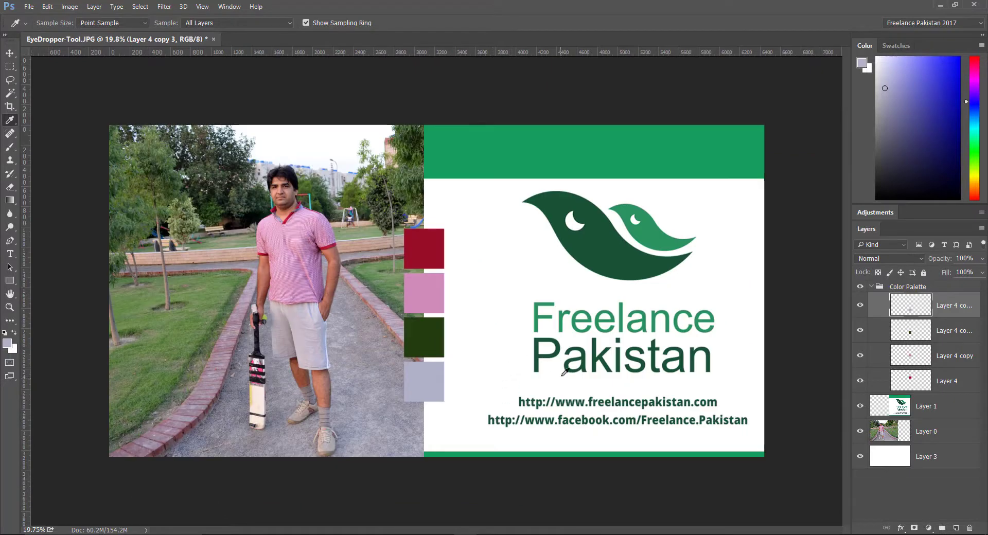
left_click_drag(515, 298, 525, 313)
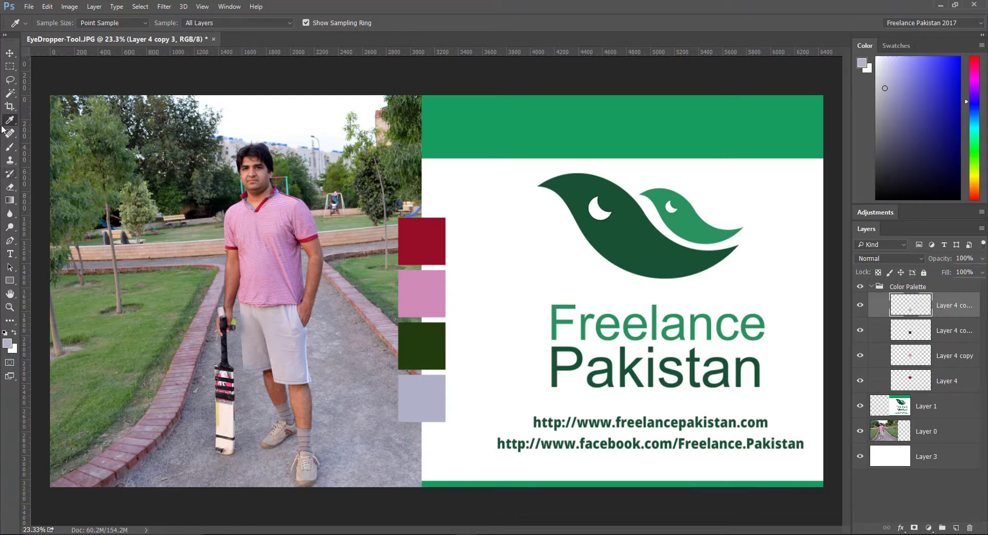
left_click(166, 84)
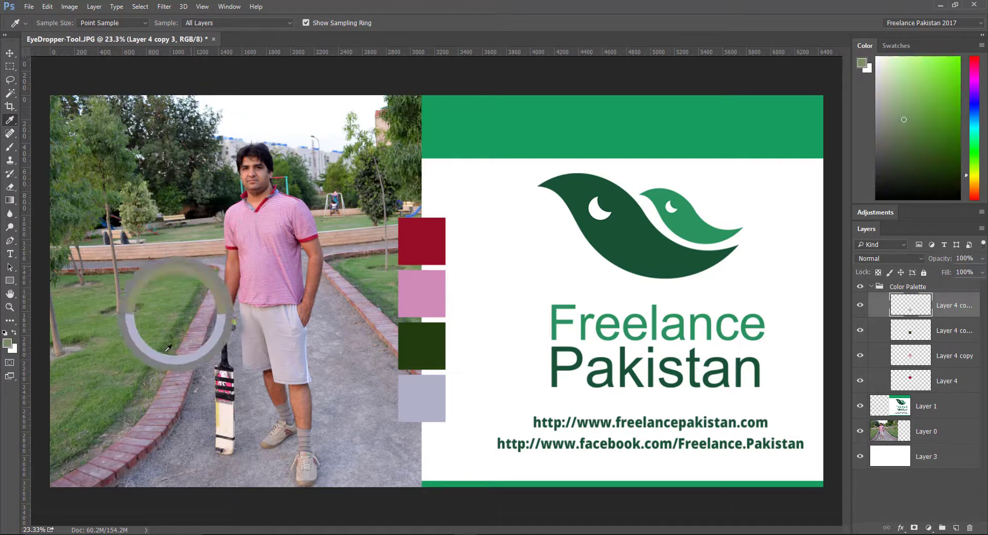
left_click_drag(167, 83, 620, 427)
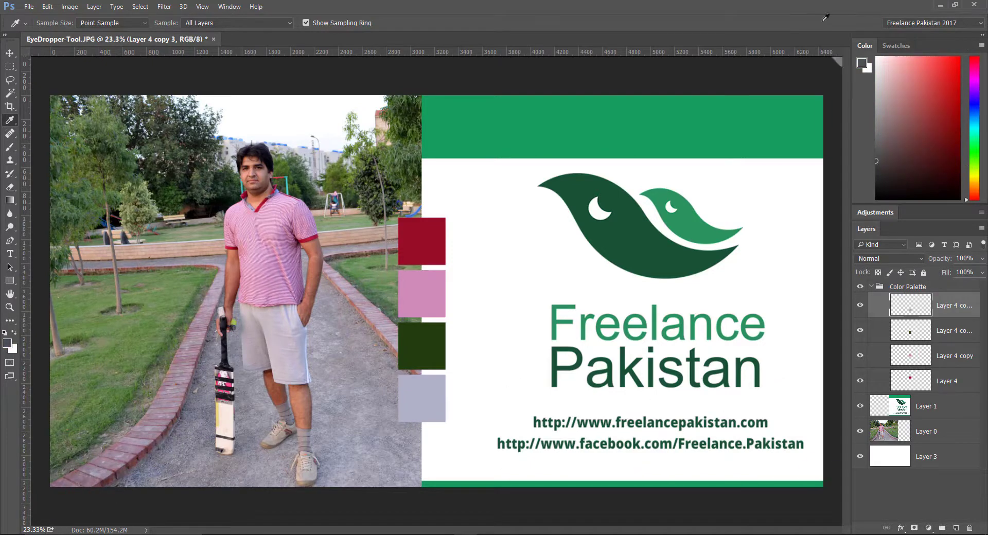
mouse_move(690, 67)
left_mouse_down()
mouse_move(78, 105)
mouse_move(635, 231)
left_mouse_up()
mouse_move(555, 473)
left_mouse_down()
mouse_move(445, 474)
mouse_move(236, 348)
mouse_move(257, 309)
left_mouse_up()
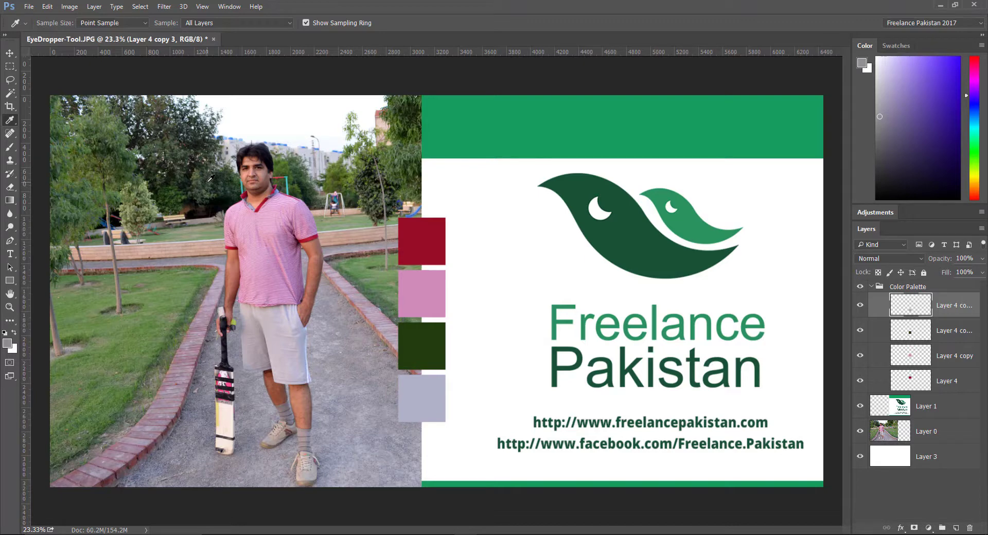
Step: Sample the blue of the OOGLOO website banner as the foreground colour, then maximize Photoshop again
left_click(956, 6)
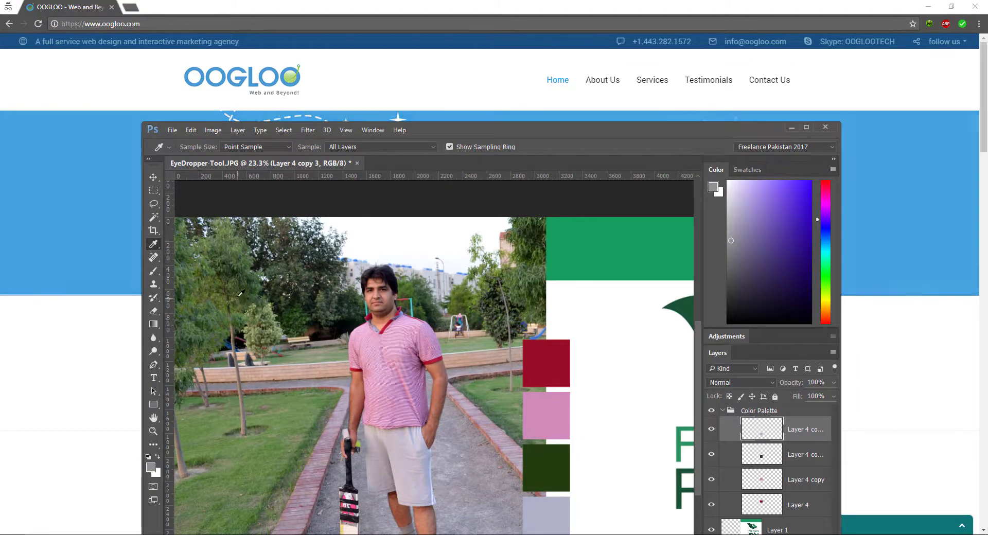
right_click(155, 245)
left_click(196, 246)
mouse_move(334, 285)
left_mouse_down()
mouse_move(437, 292)
mouse_move(346, 258)
mouse_move(330, 281)
mouse_move(298, 254)
mouse_move(68, 218)
left_mouse_up()
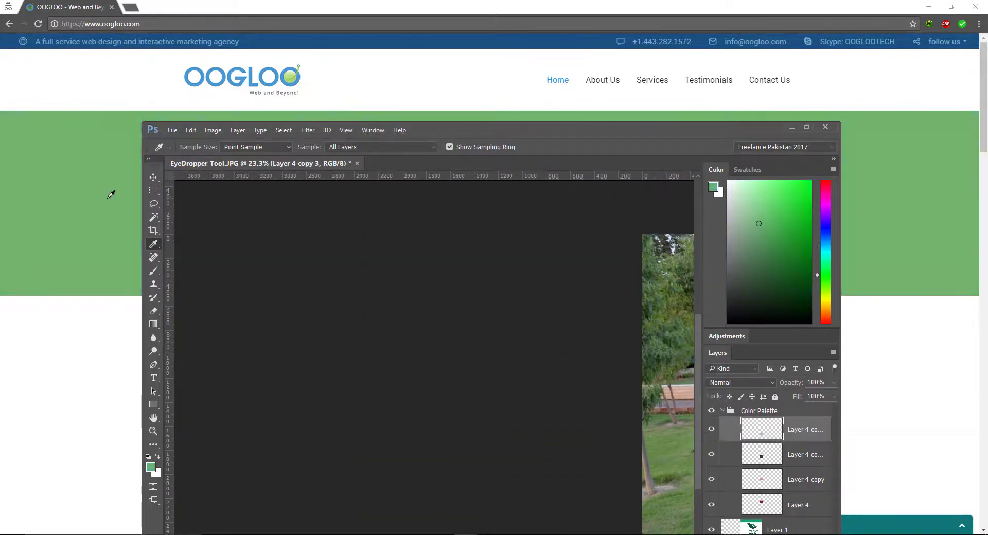
left_click_drag(68, 218, 62, 203)
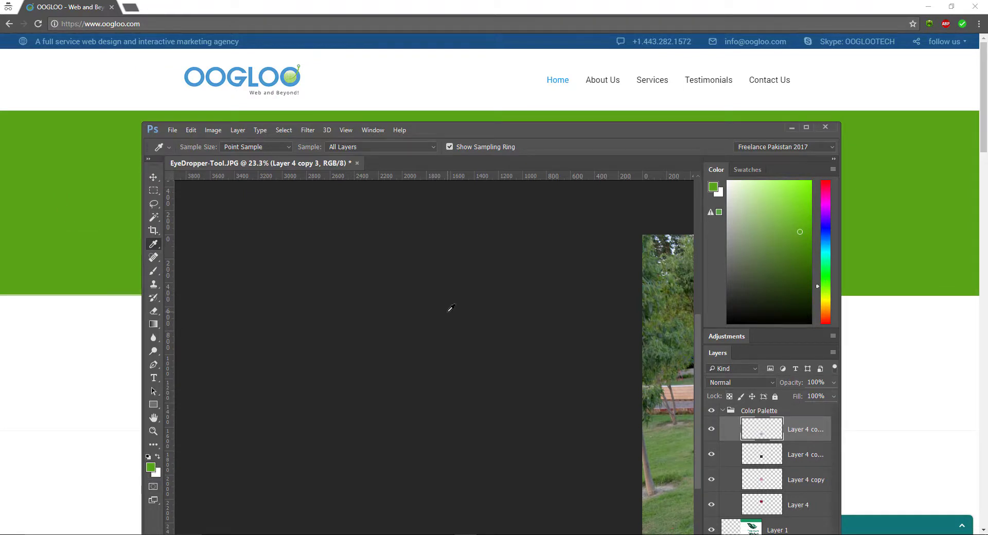
mouse_move(450, 307)
left_mouse_down()
mouse_move(229, 348)
mouse_move(214, 78)
left_mouse_up()
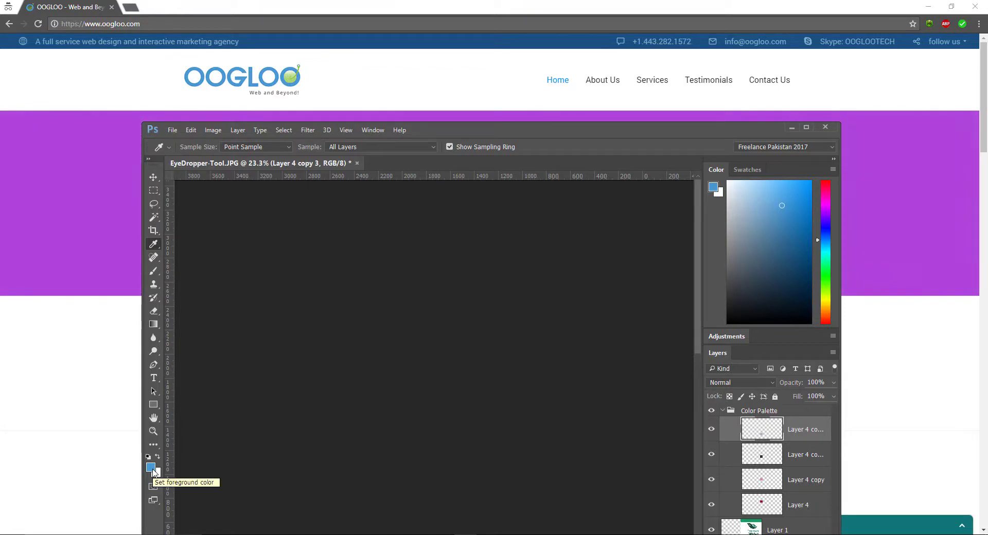
key("ctrl+0")
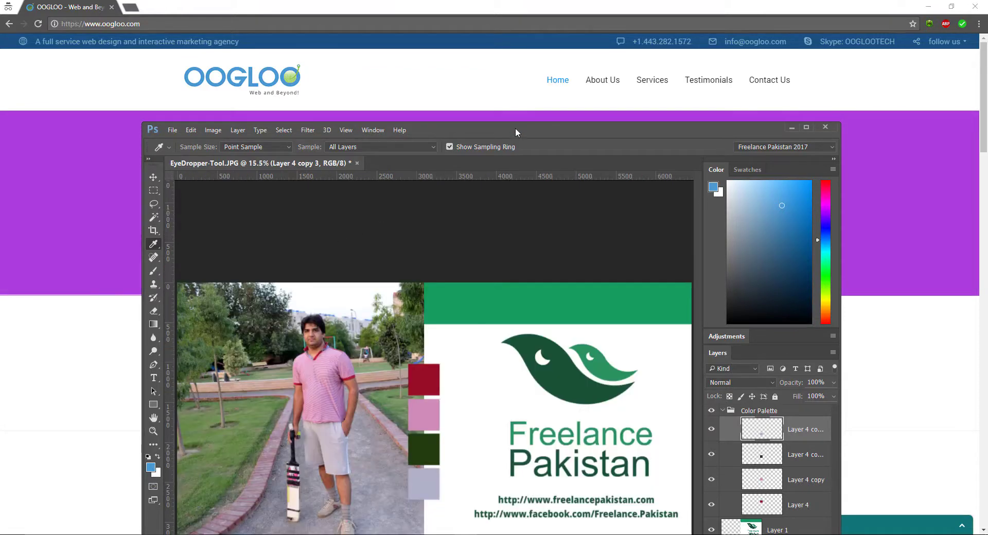
double_click(516, 133)
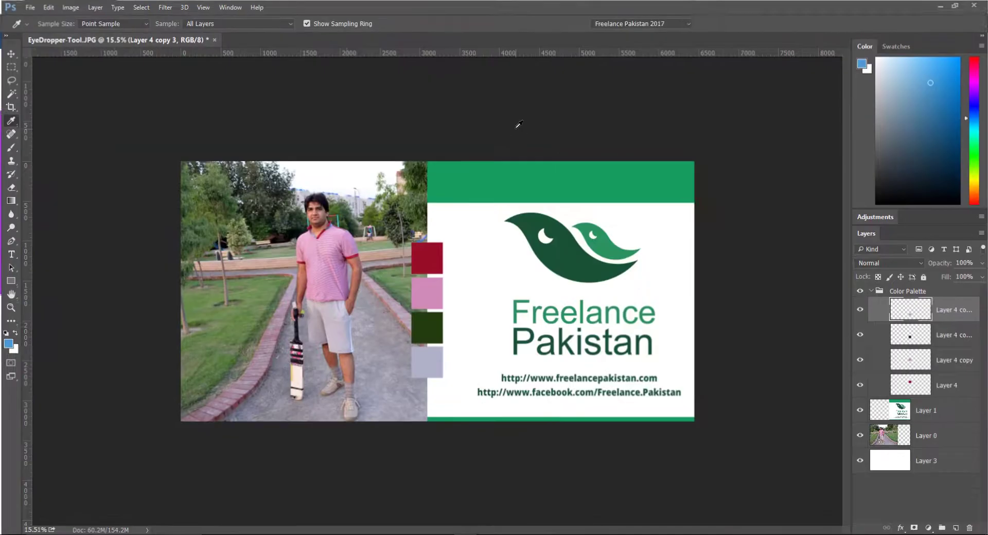
left_click(9, 344)
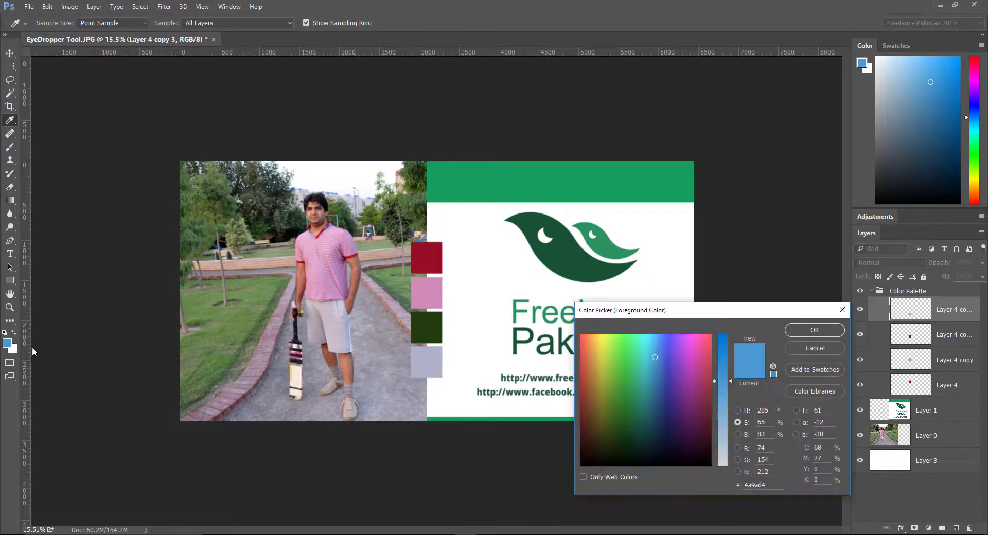
double_click(767, 486)
left_click(815, 348)
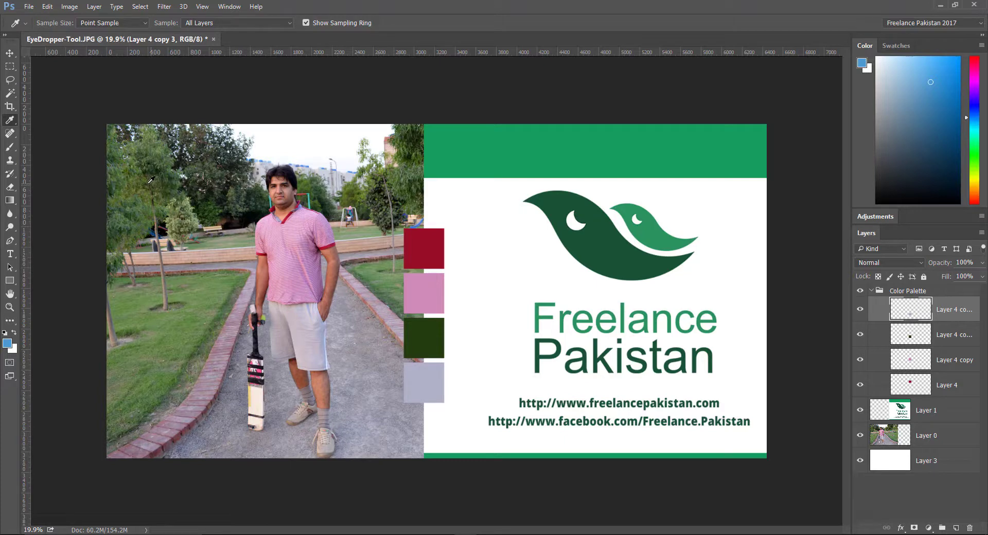
Step: Sample a dark olive green from the photo's trees with the Eyedropper Tool
right_click(9, 120)
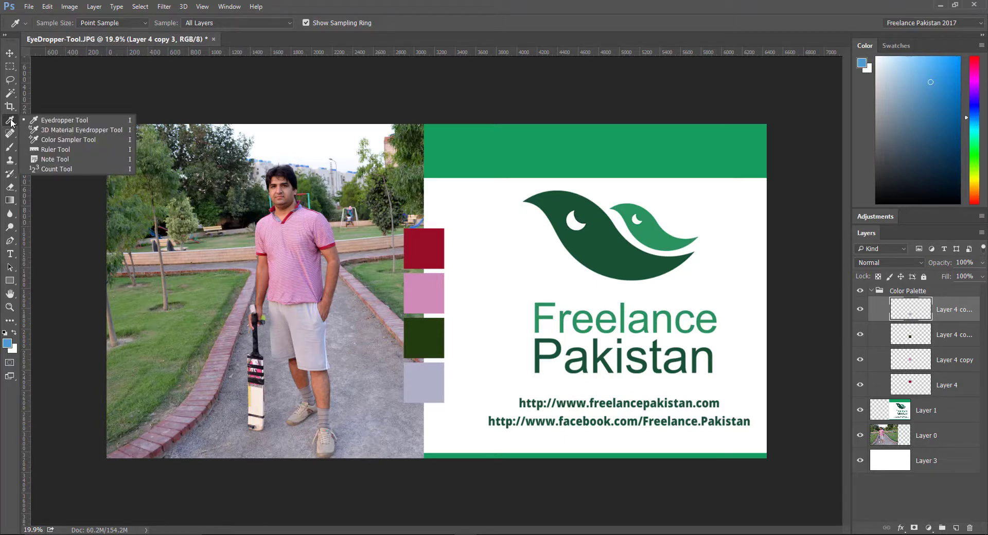
left_click(64, 120)
mouse_move(221, 171)
left_mouse_down()
mouse_move(391, 257)
mouse_move(208, 209)
mouse_move(353, 212)
mouse_move(355, 189)
left_mouse_up()
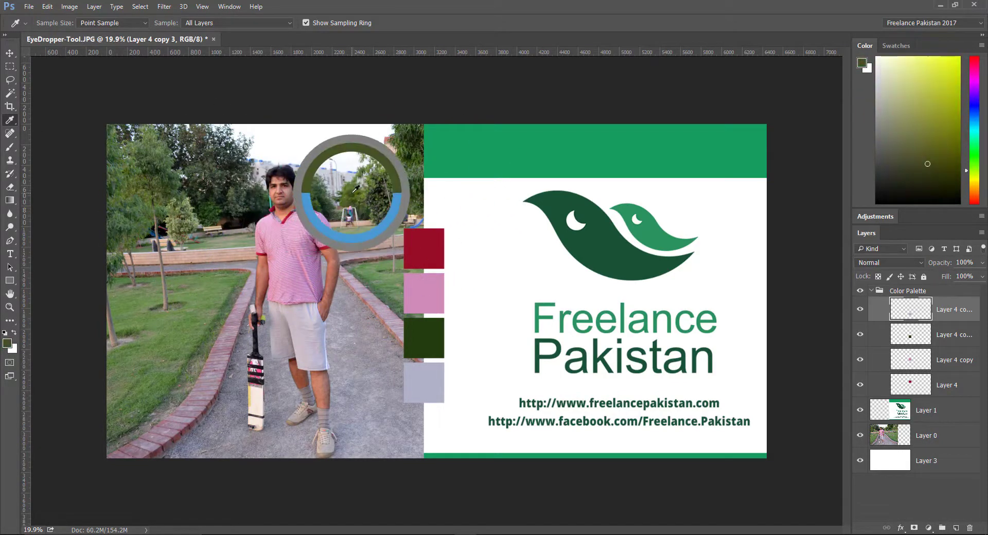